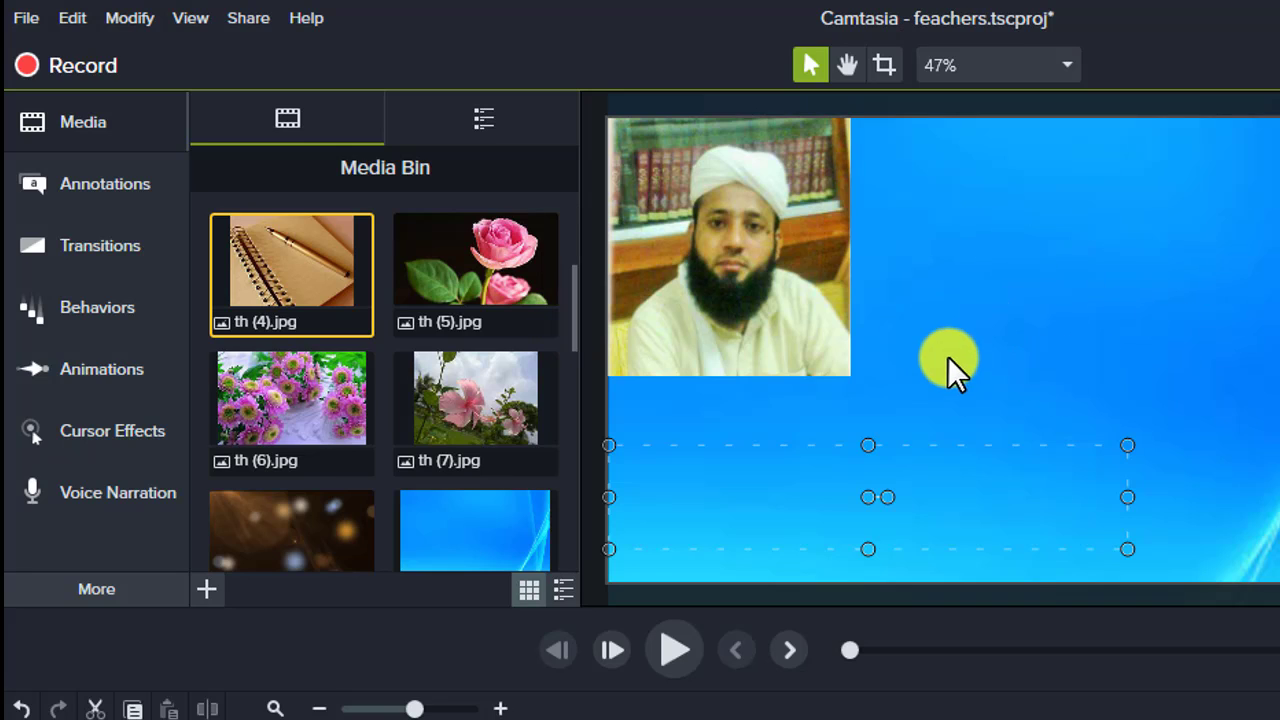
# - Add the purple speech bubble callout to the upper part of the canvas beside the photo and replace its text with "السلام عل"
pyautogui.press('Delete')
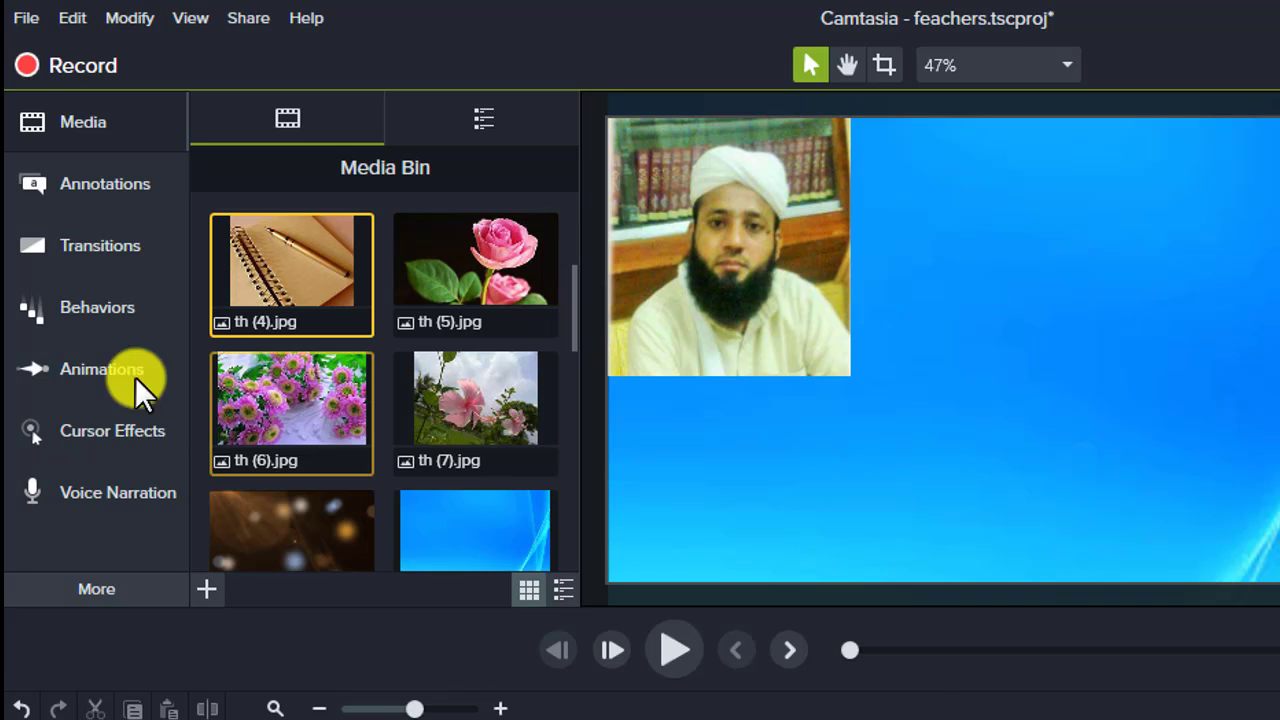
pyautogui.click(83, 192)
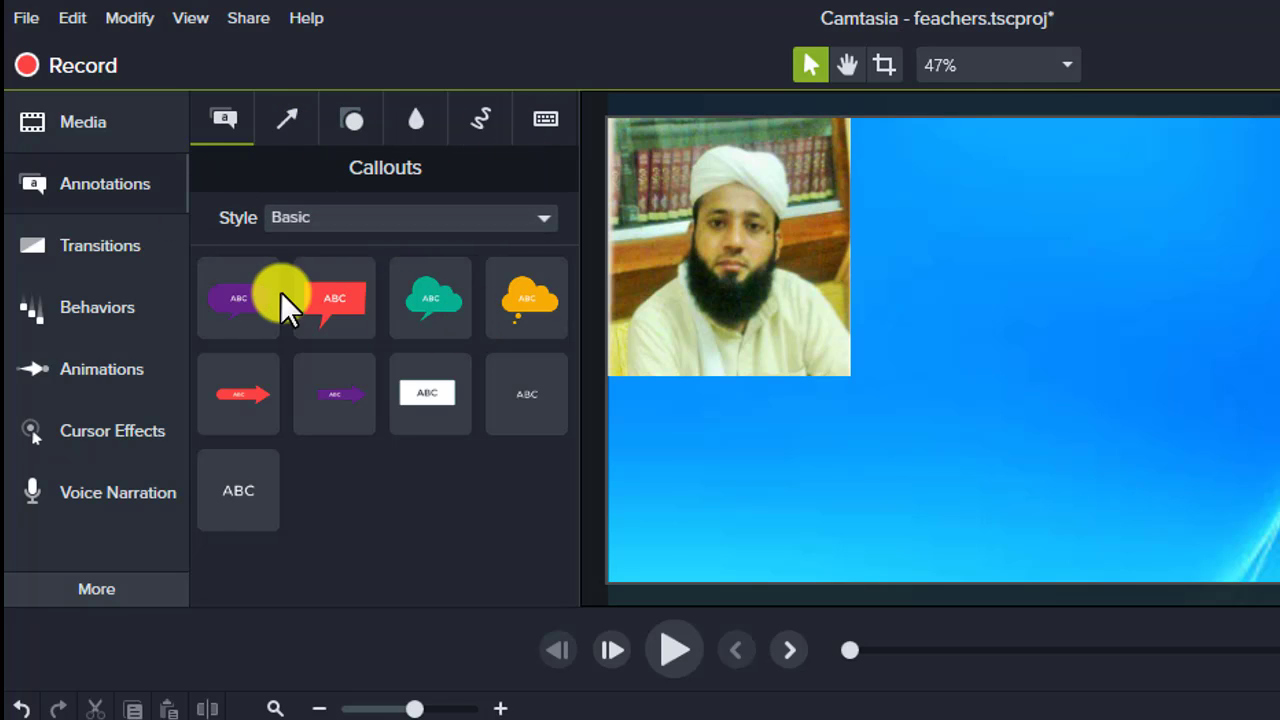
pyautogui.click(246, 300)
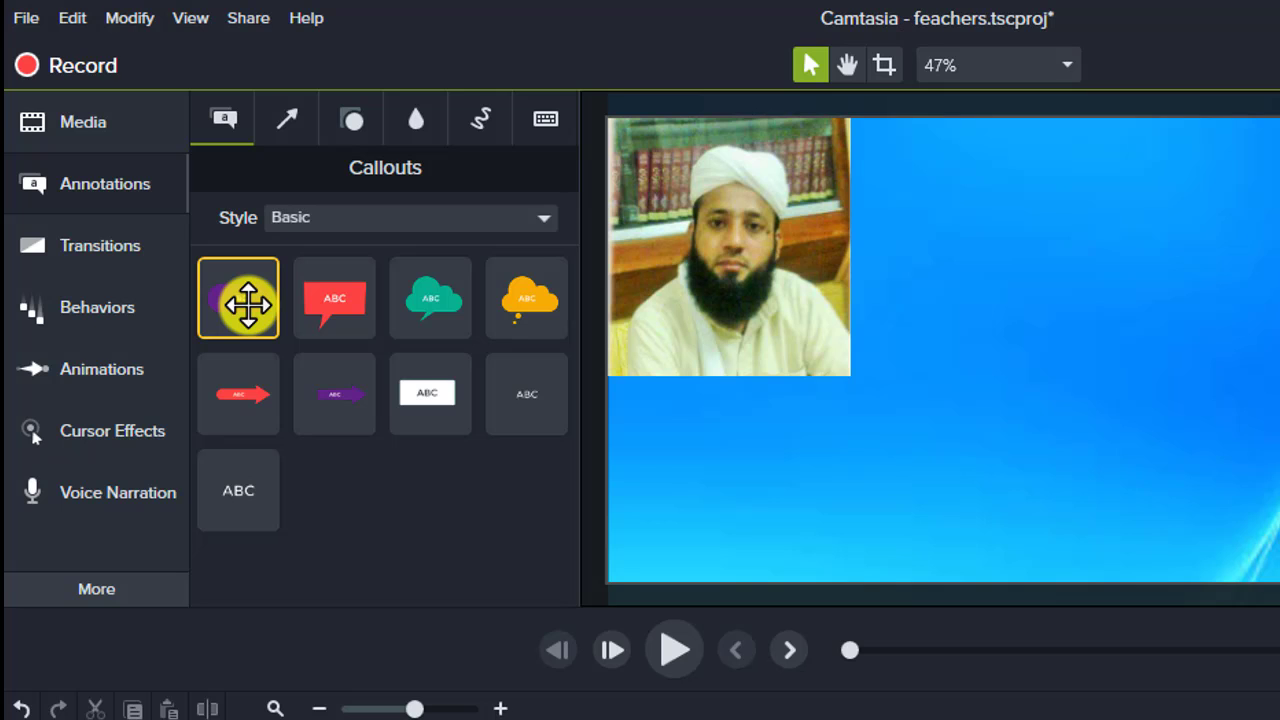
pyautogui.moveTo(246, 303); pyautogui.dragTo(1175, 222)
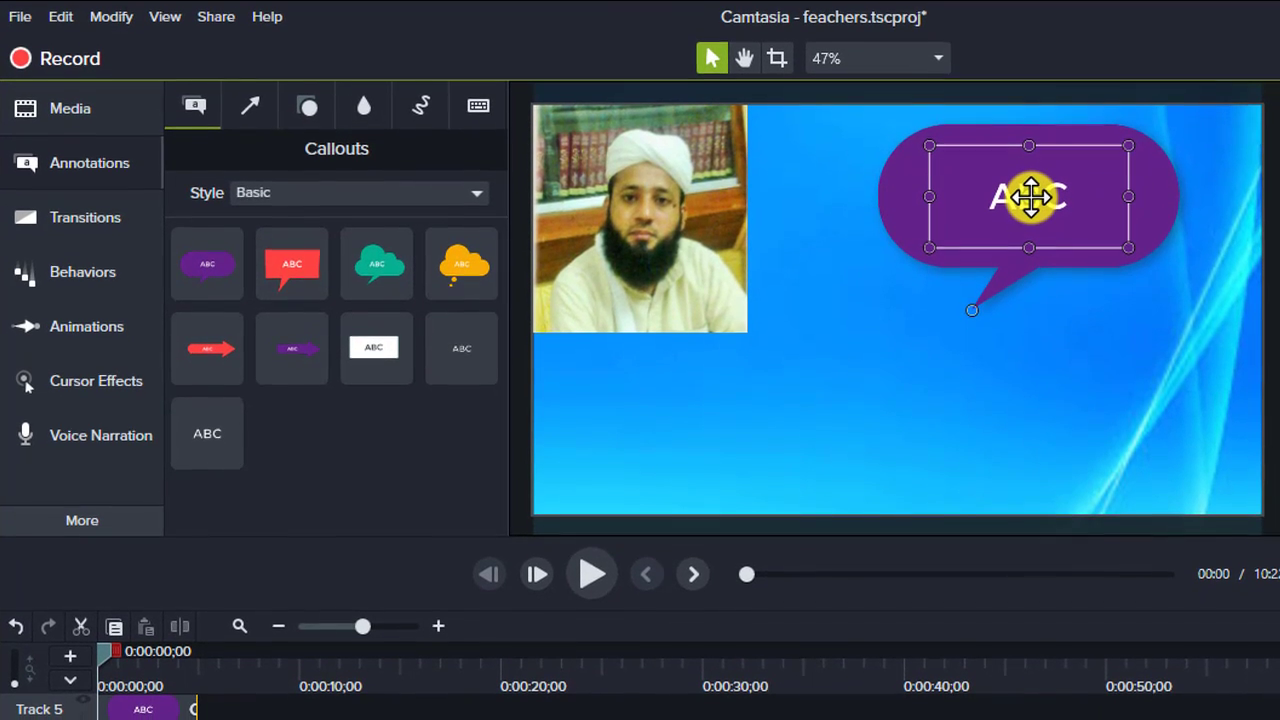
pyautogui.doubleClick(1030, 212)
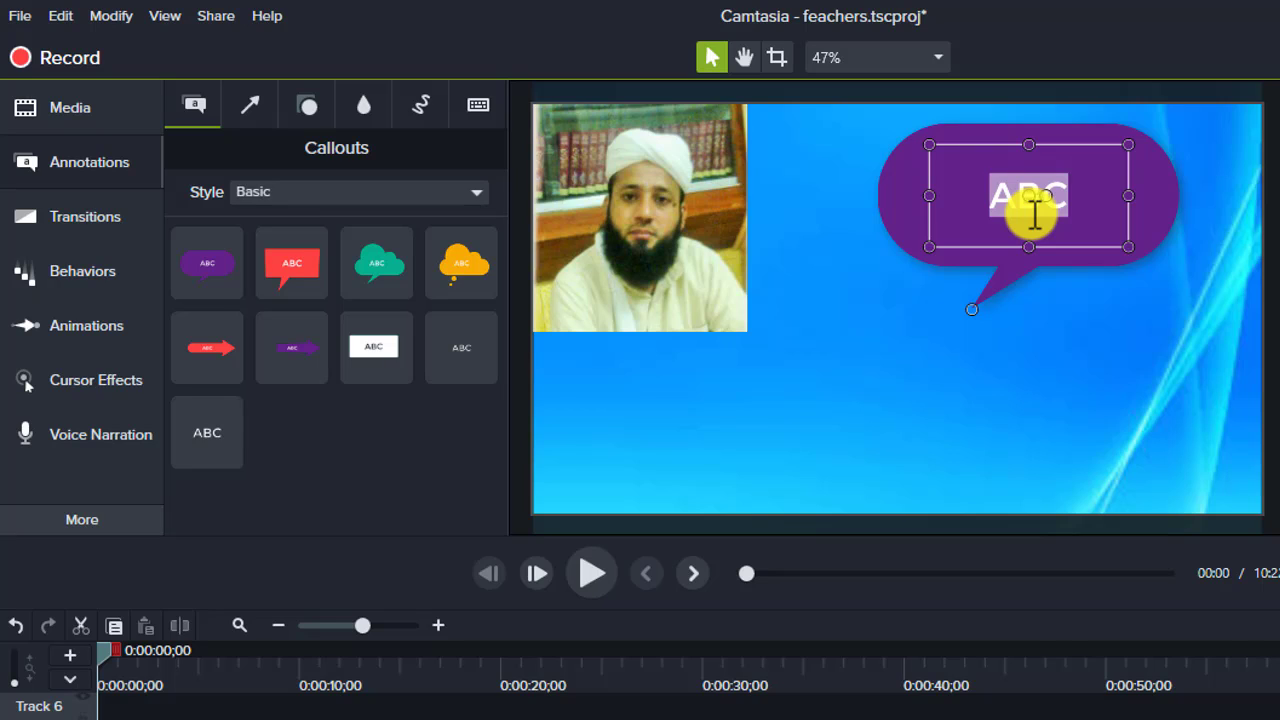
pyautogui.write('السلام')
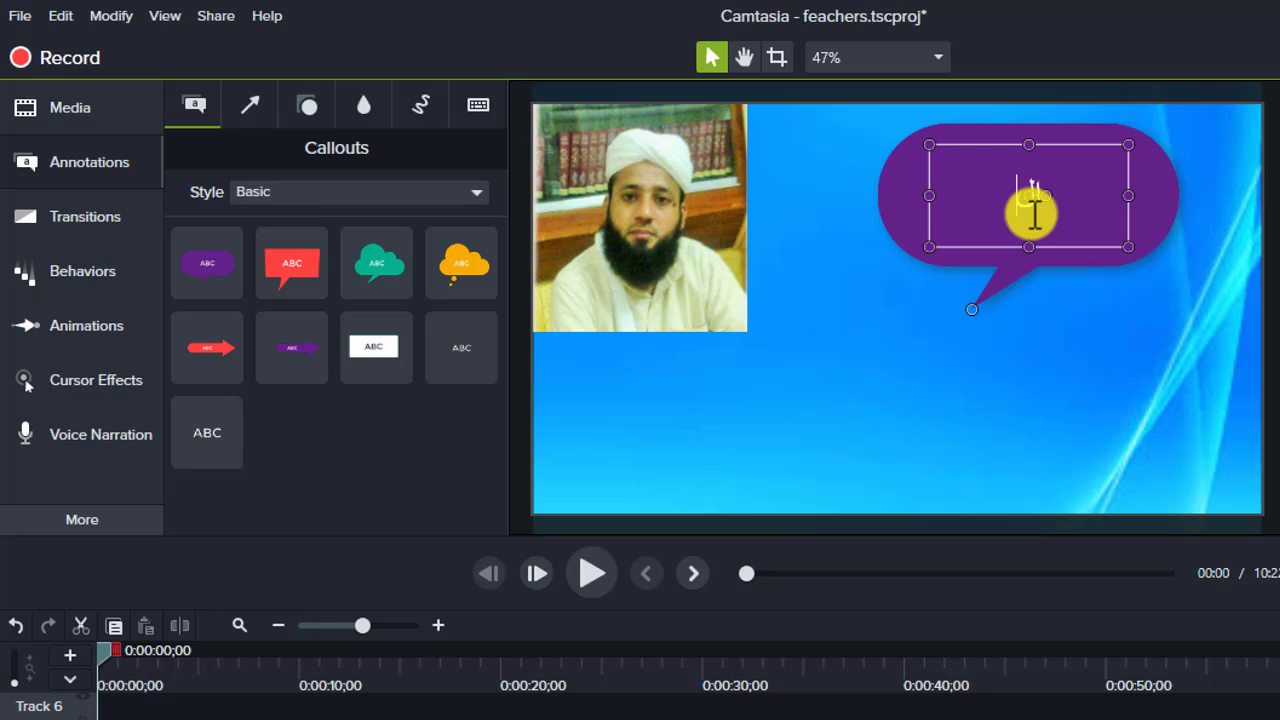
pyautogui.write(' عل')
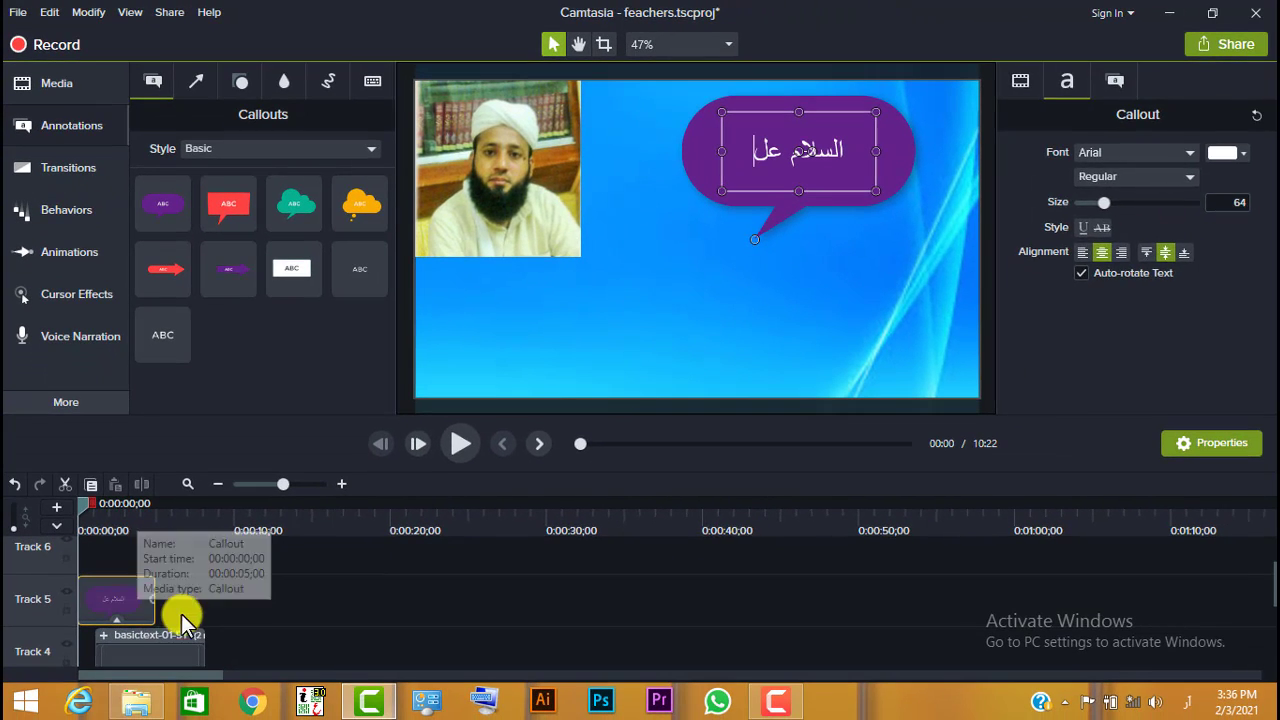
# - Delete the speech bubble callout clip from Track 5
pyautogui.click(181, 614)
pyautogui.click(142, 606)
pyautogui.press('Delete')
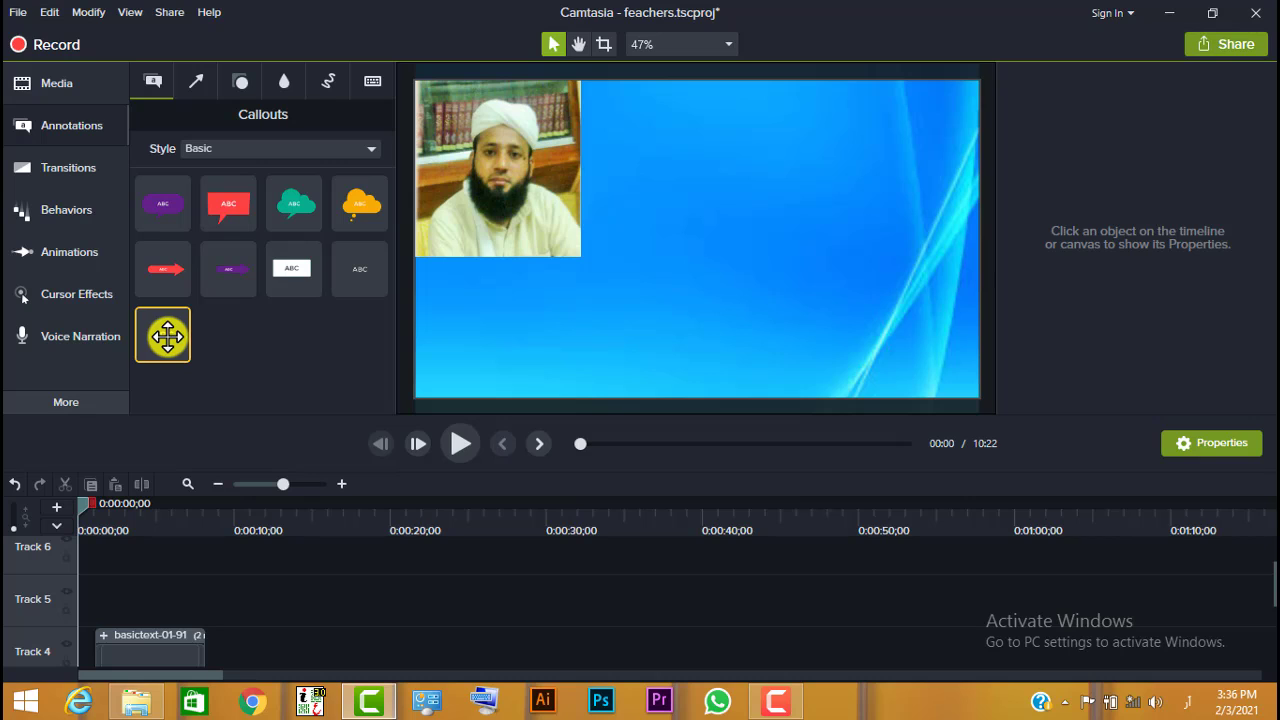
# - Add the large plain text callout beside the photo and align its Track 5 clip with the start of the basictext clip on Track 4
pyautogui.moveTo(170, 343); pyautogui.dragTo(755, 172)
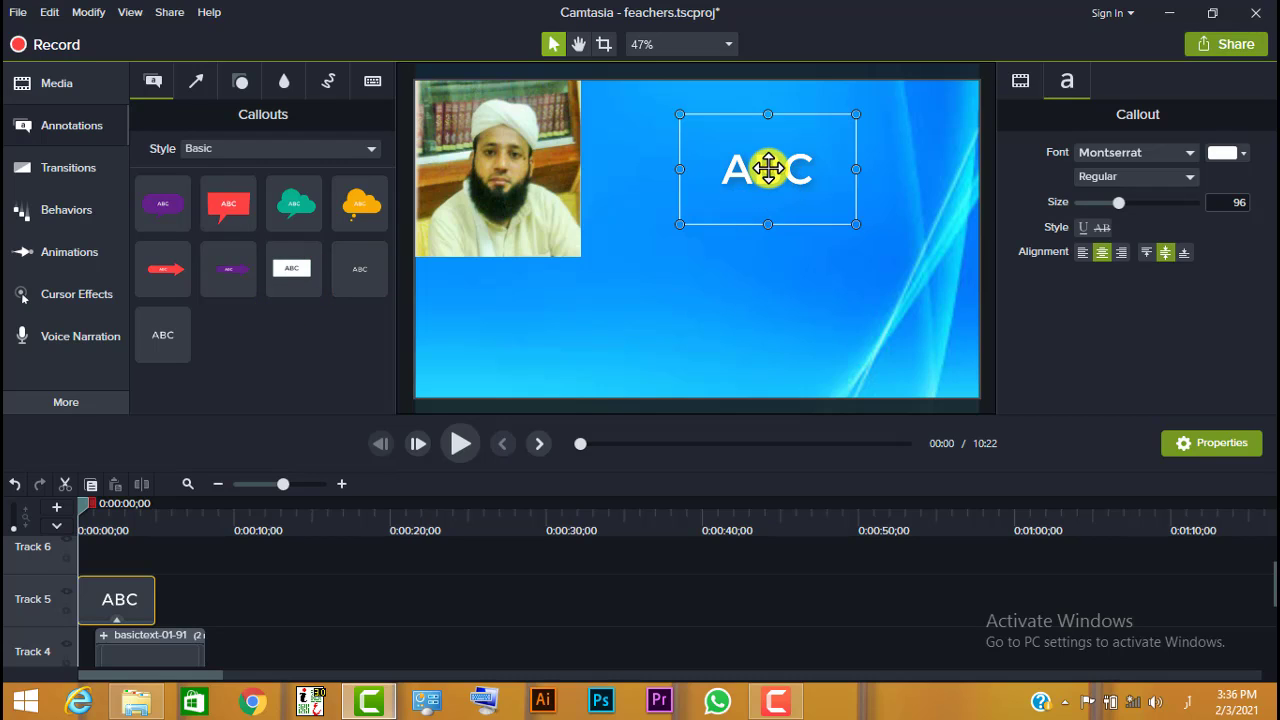
pyautogui.doubleClick(768, 168)
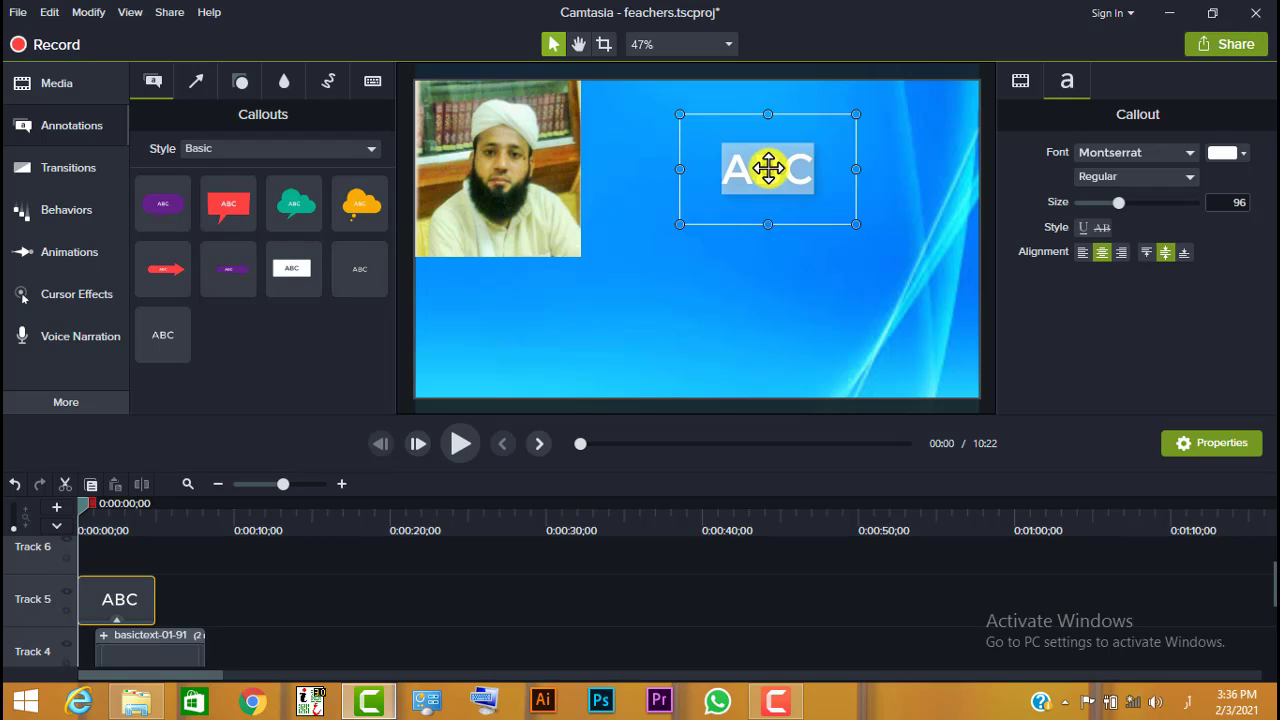
pyautogui.click(460, 444)
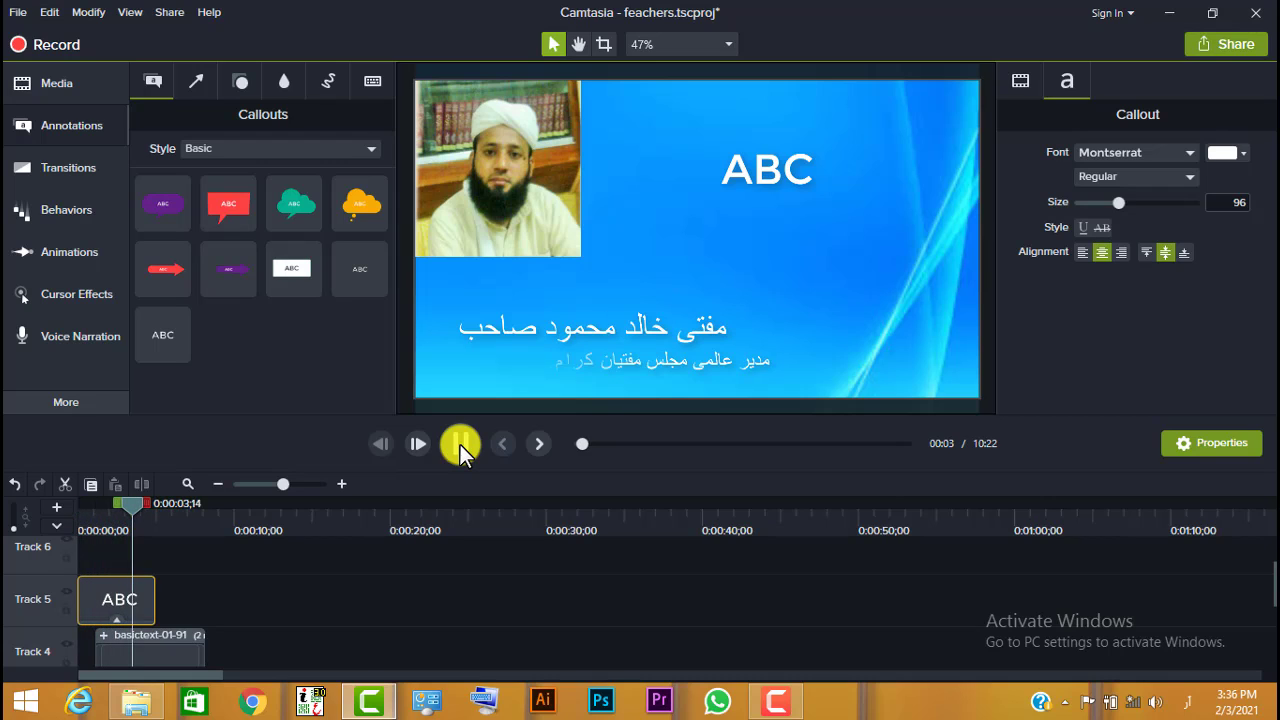
pyautogui.click(460, 444)
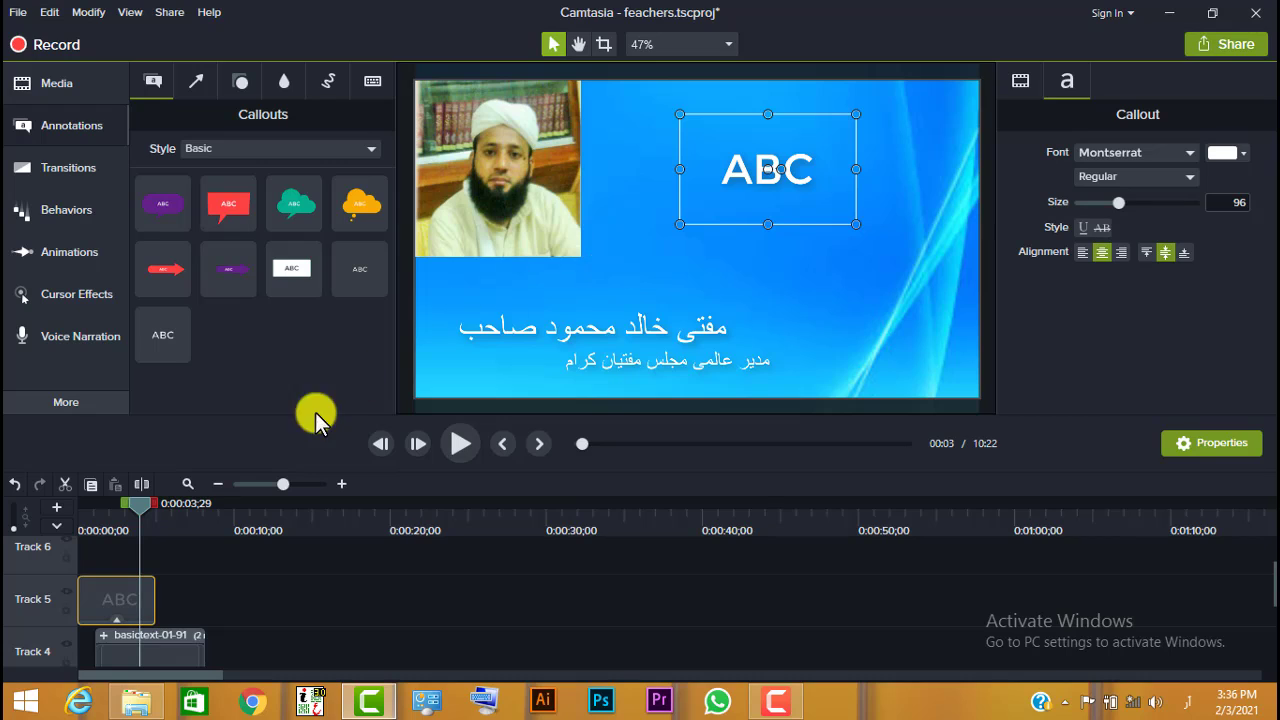
pyautogui.moveTo(140, 607); pyautogui.dragTo(156, 607)
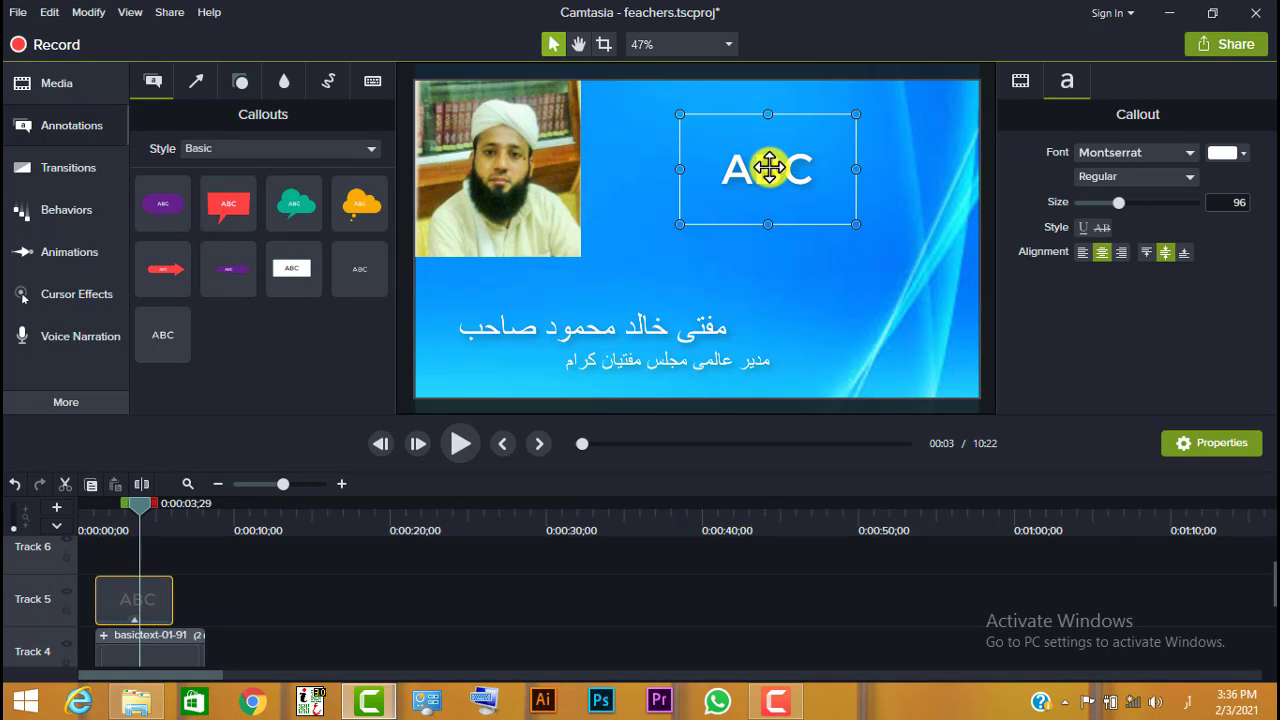
# - Tilt the ABC text callout with its rotation handle and turn it back to level
pyautogui.doubleClick(768, 169)
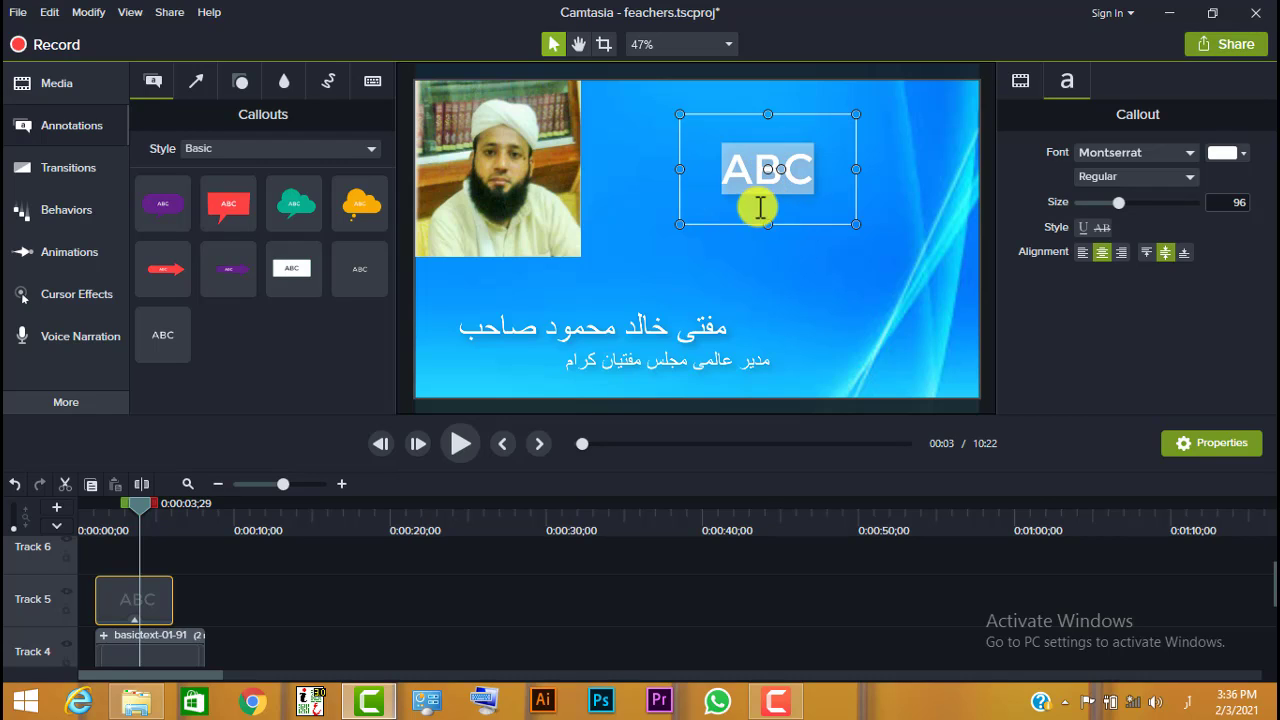
pyautogui.click(763, 168)
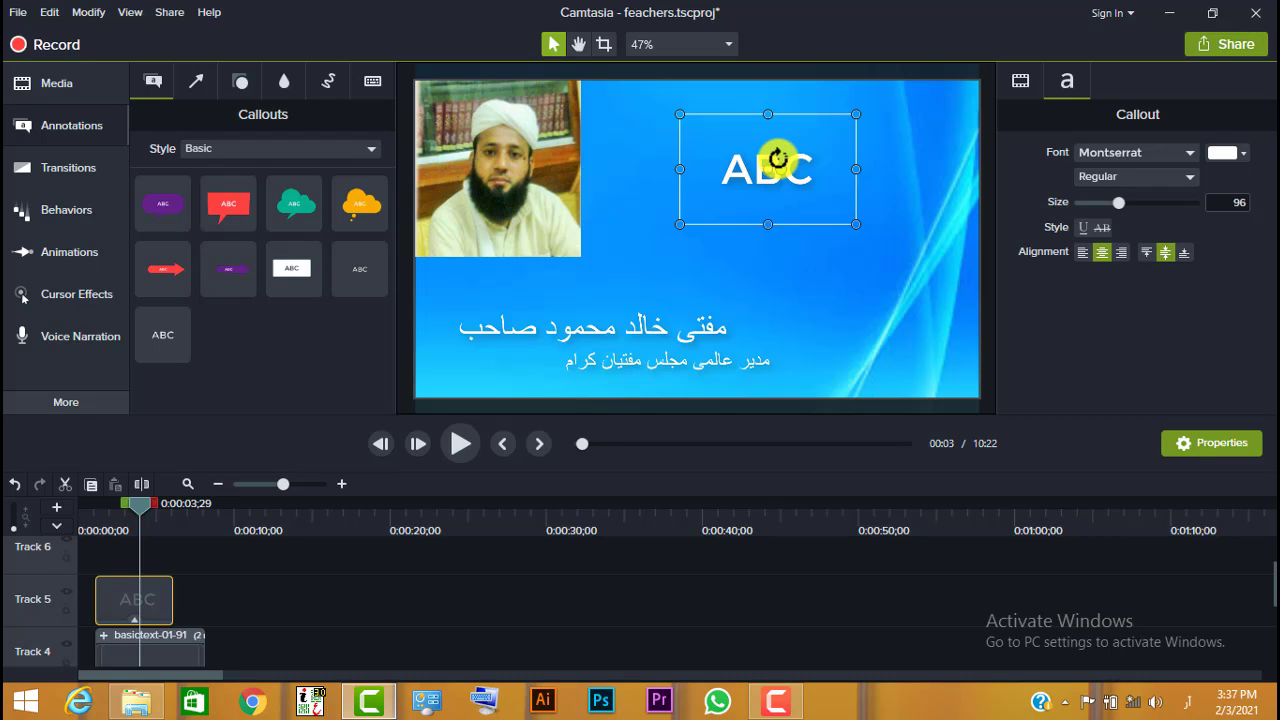
pyautogui.moveTo(786, 157); pyautogui.dragTo(791, 169)
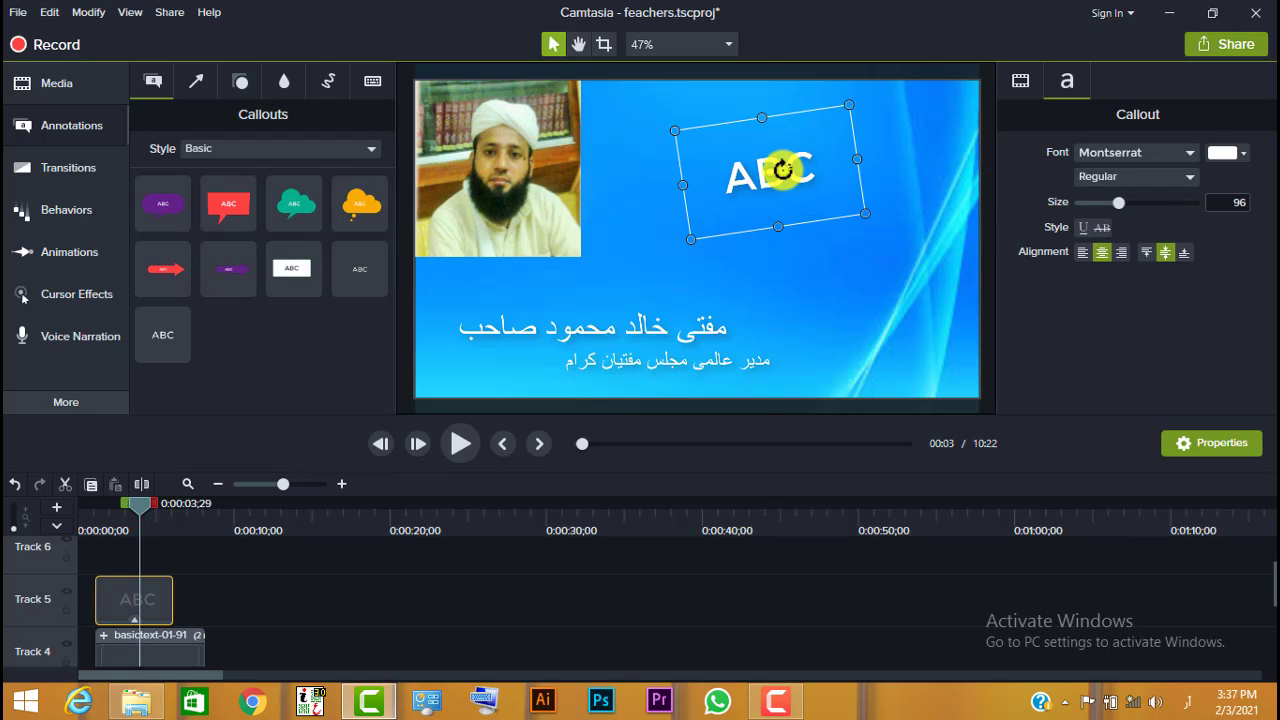
pyautogui.moveTo(782, 170); pyautogui.dragTo(795, 172)
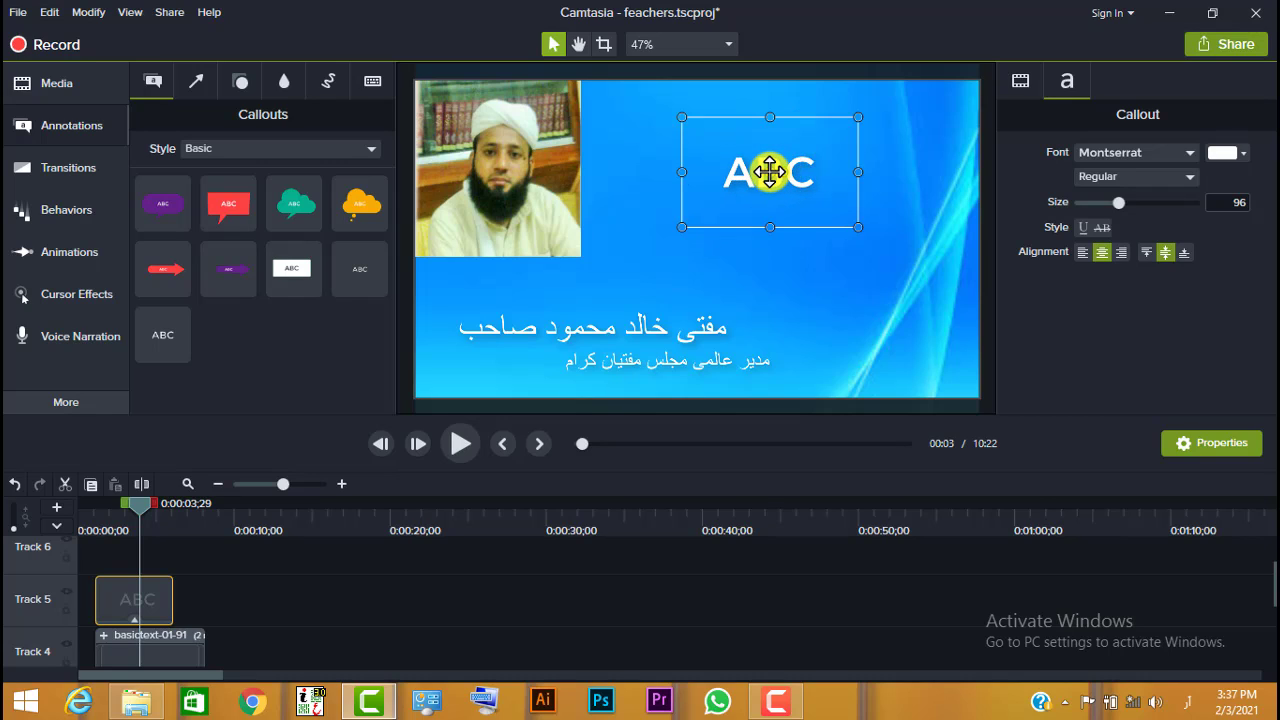
# - Replace the ABC text with "نحمد" and preview the title from the start of the timeline
pyautogui.doubleClick(769, 172)
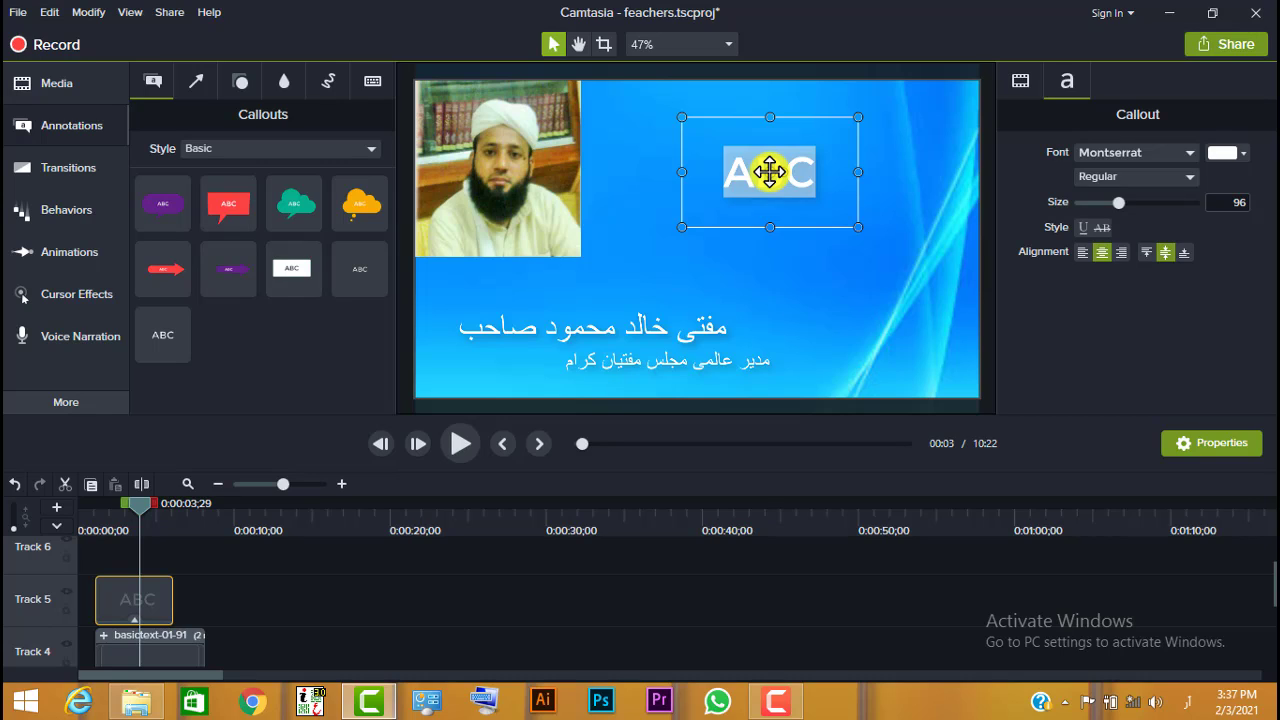
pyautogui.press('BackSpace')
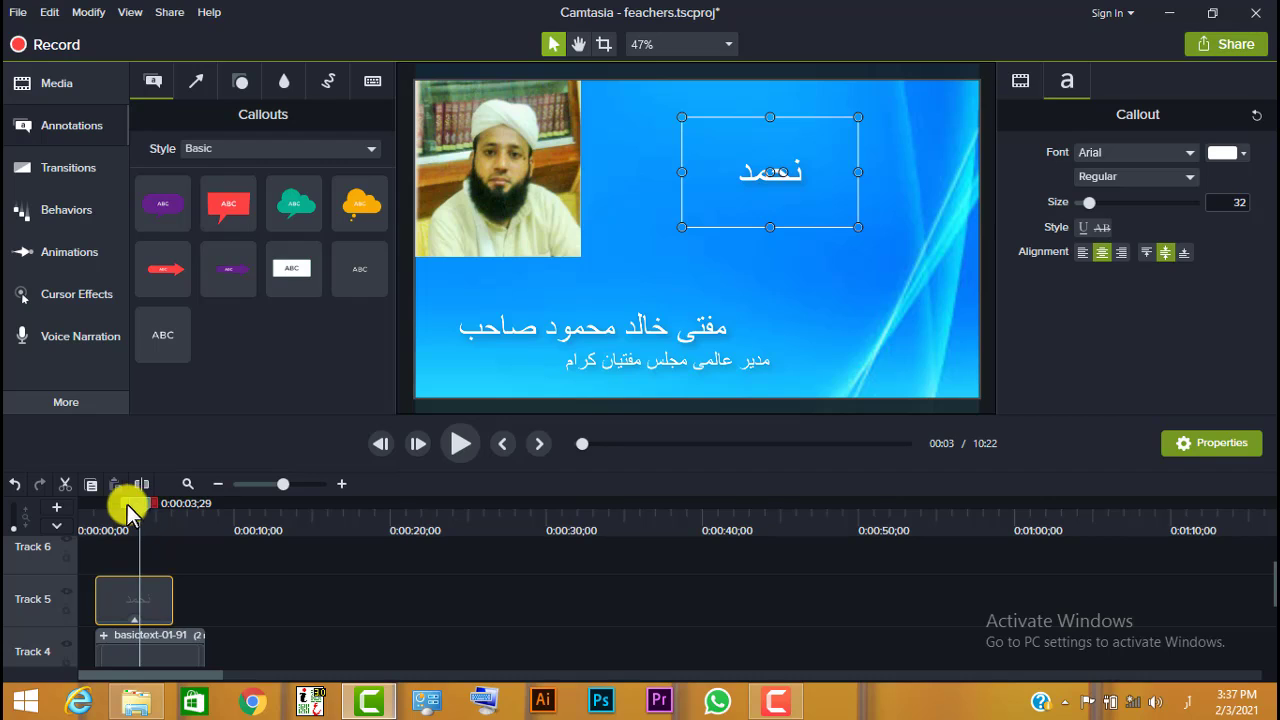
pyautogui.moveTo(134, 503); pyautogui.dragTo(103, 505)
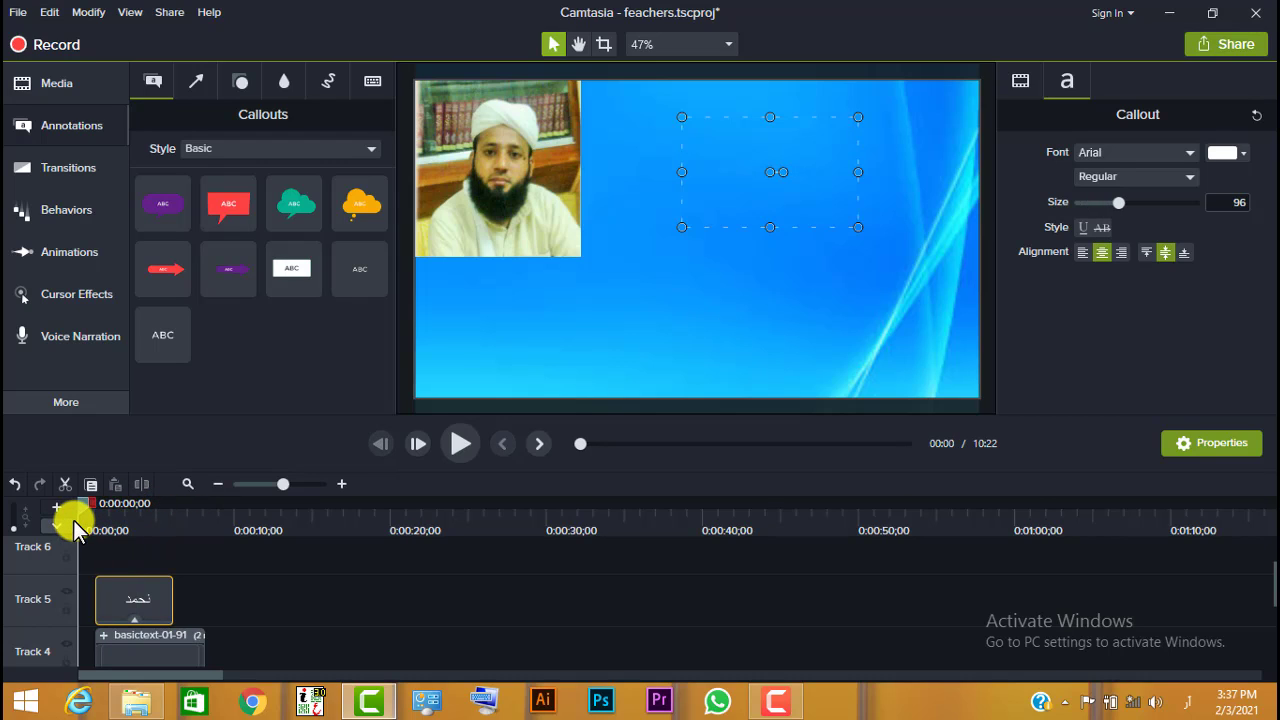
pyautogui.press('space')
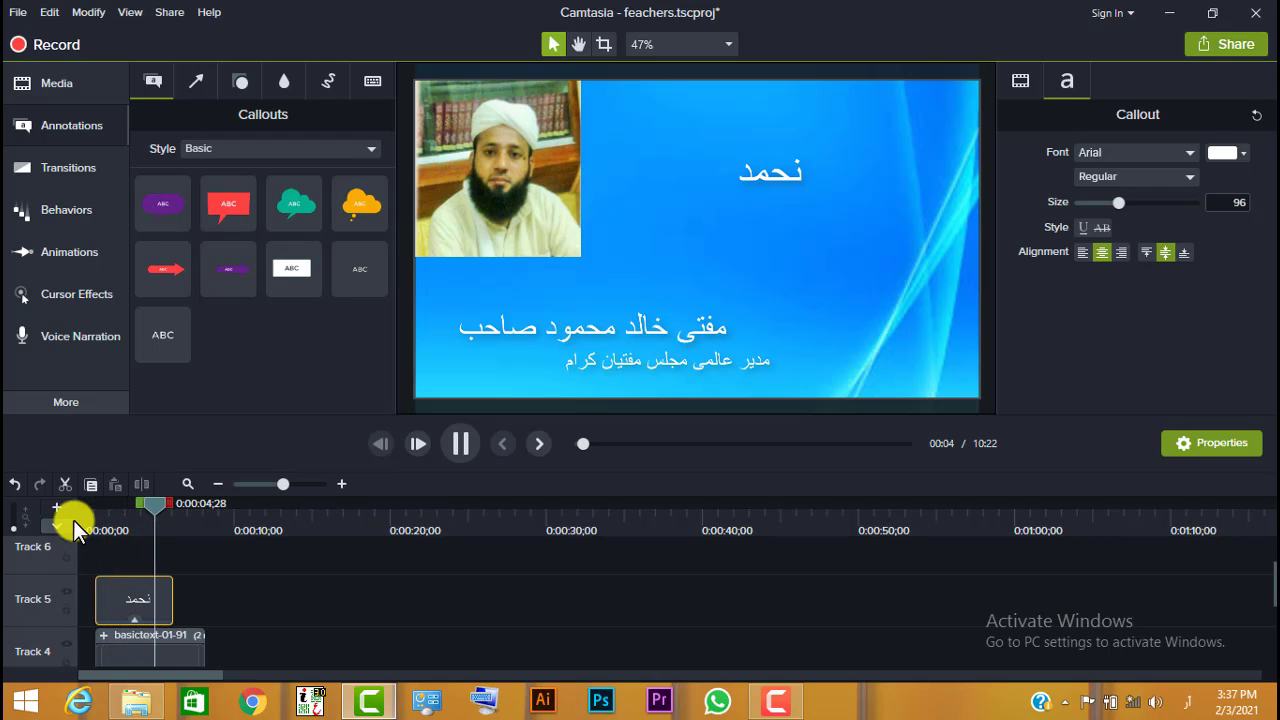
pyautogui.press('space')
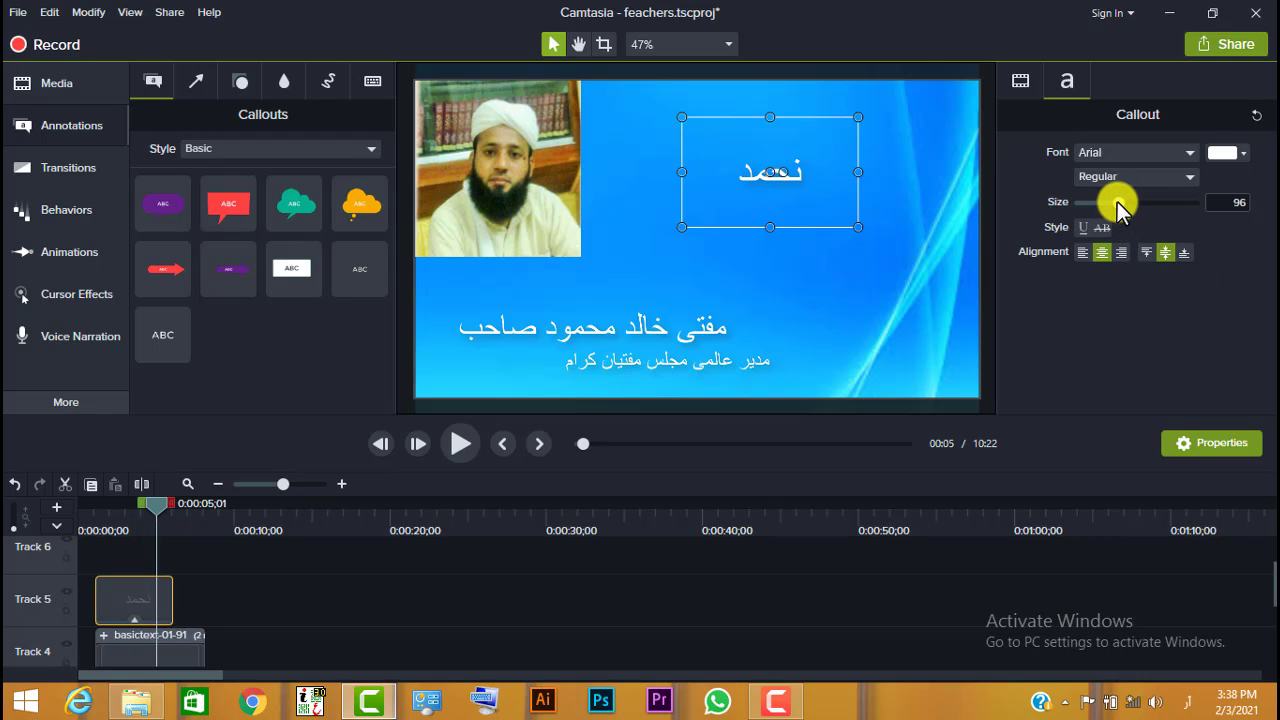
# - Set the callout's font size to 135 and look at the available text colours
pyautogui.moveTo(1117, 201); pyautogui.dragTo(1136, 203)
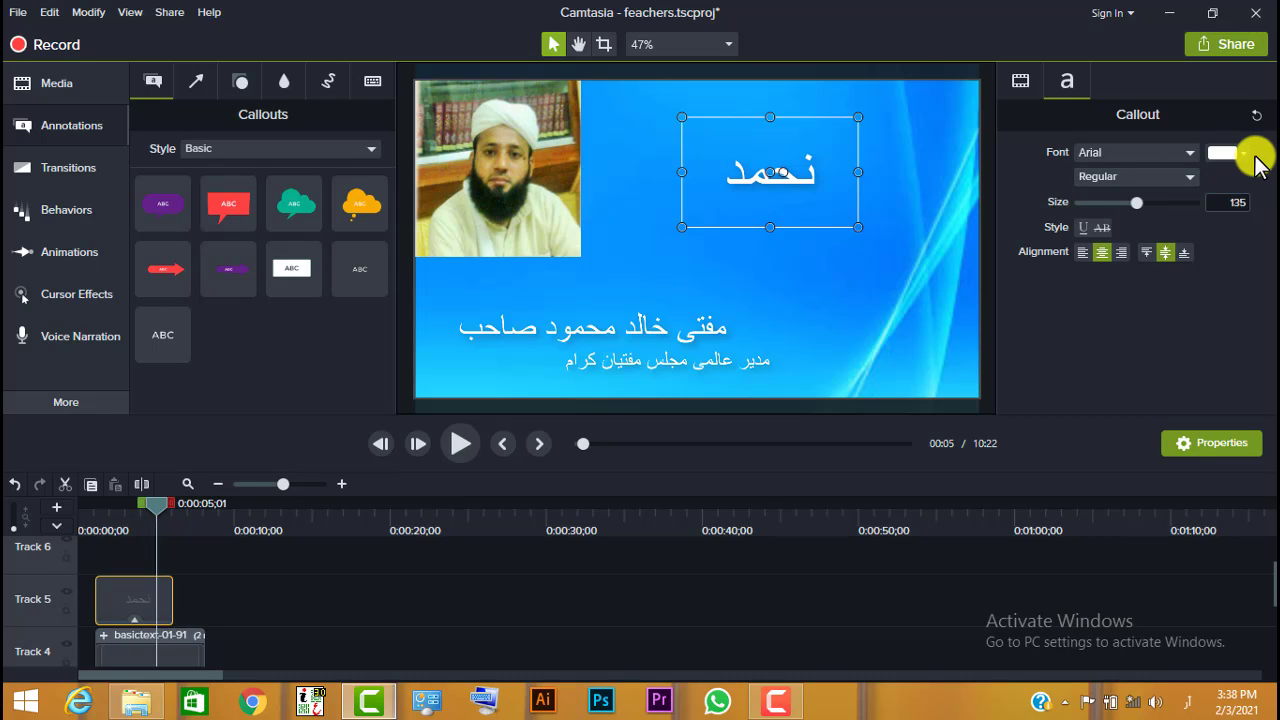
pyautogui.click(1224, 153)
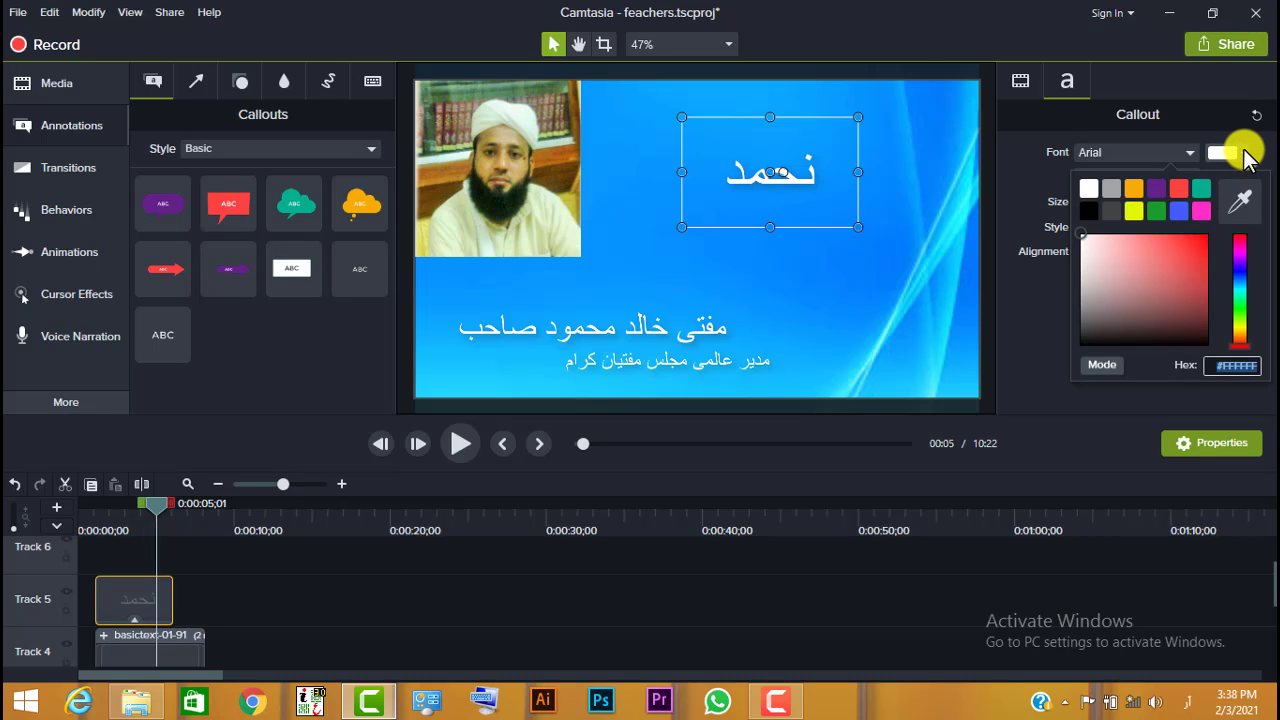
pyautogui.click(1244, 155)
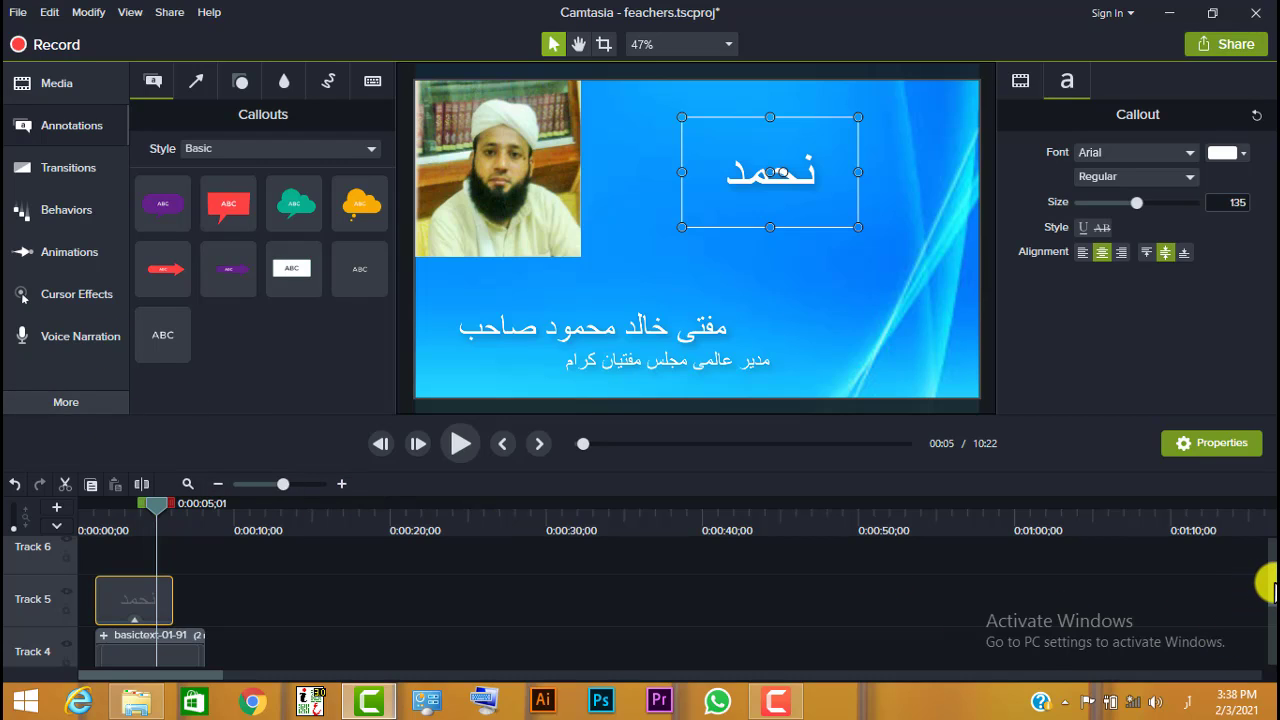
# - Look through the arrow and shape annotations, place the white ellipse over the text callout and delete it again
pyautogui.scroll(-2, 1268, 585)
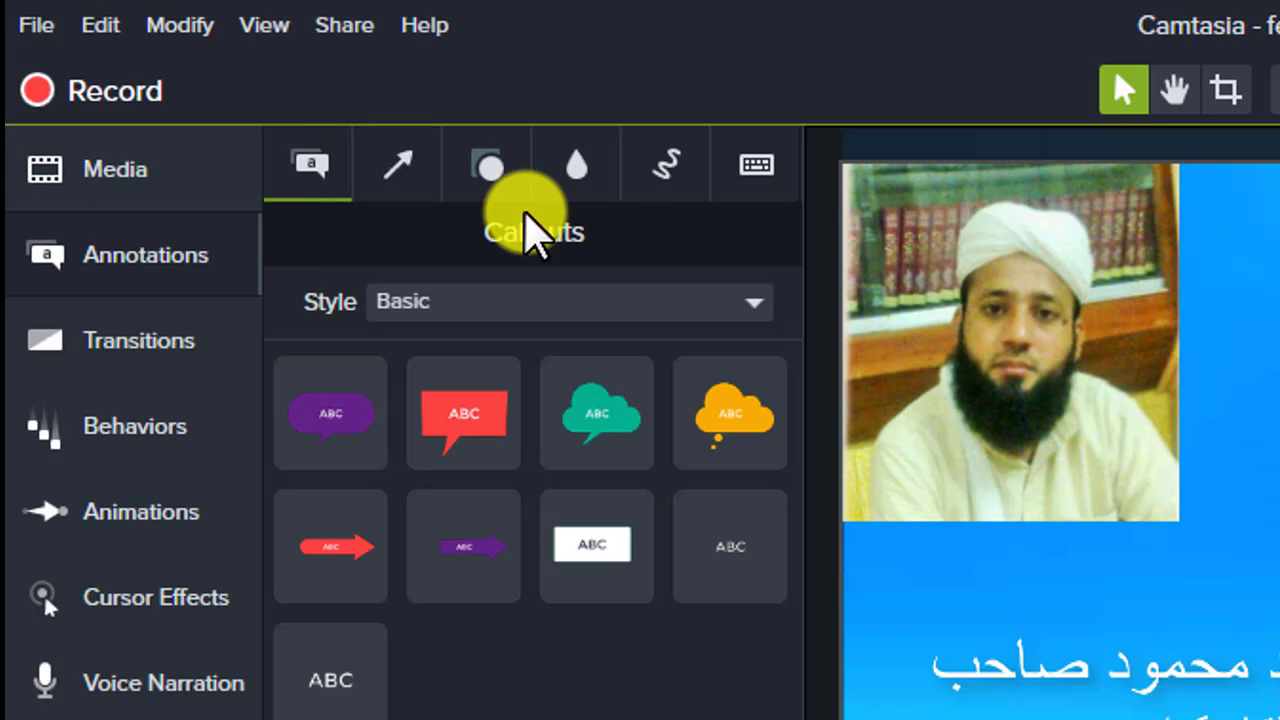
pyautogui.click(395, 178)
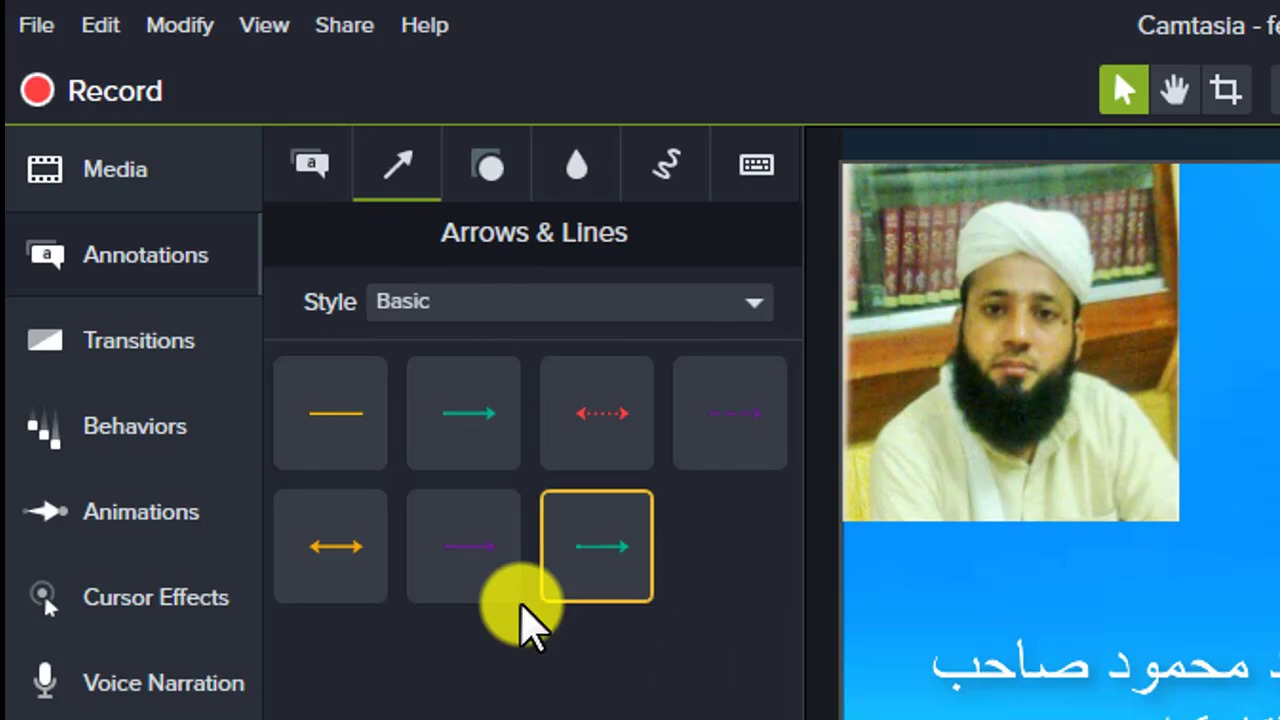
pyautogui.click(490, 180)
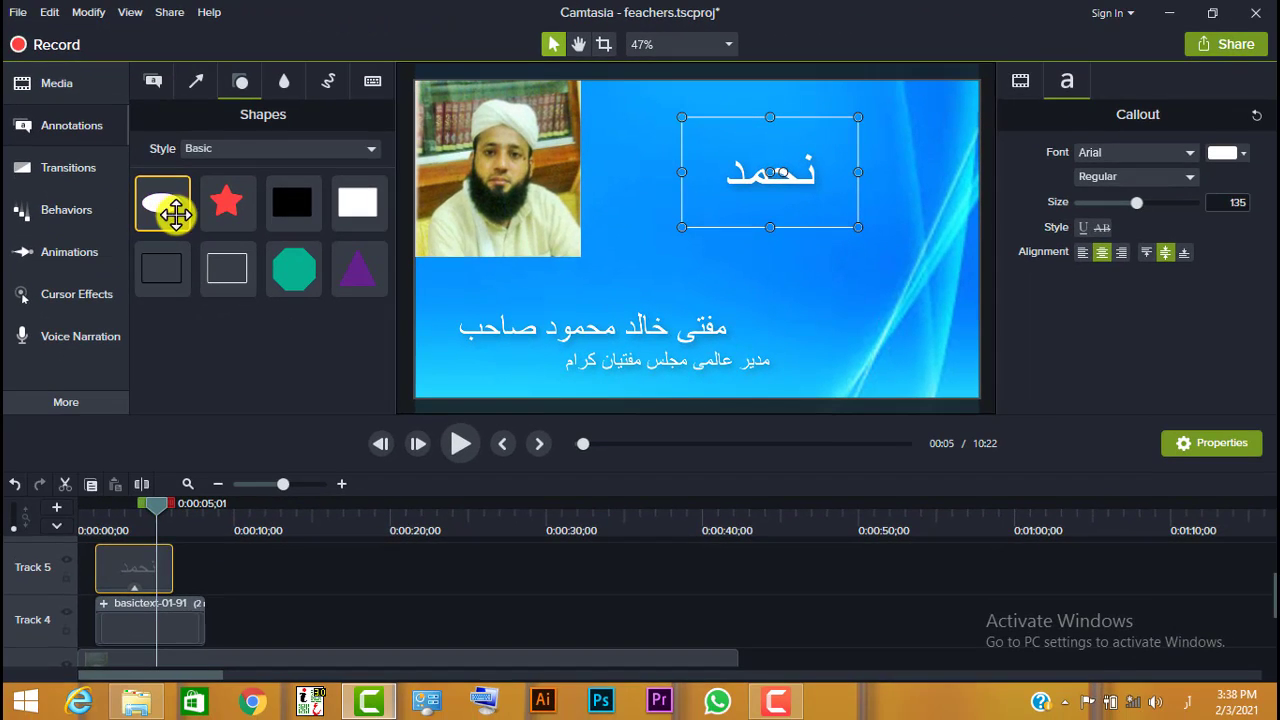
pyautogui.moveTo(330, 430); pyautogui.dragTo(1279, 366)
pyautogui.moveTo(750, 180); pyautogui.dragTo(752, 178)
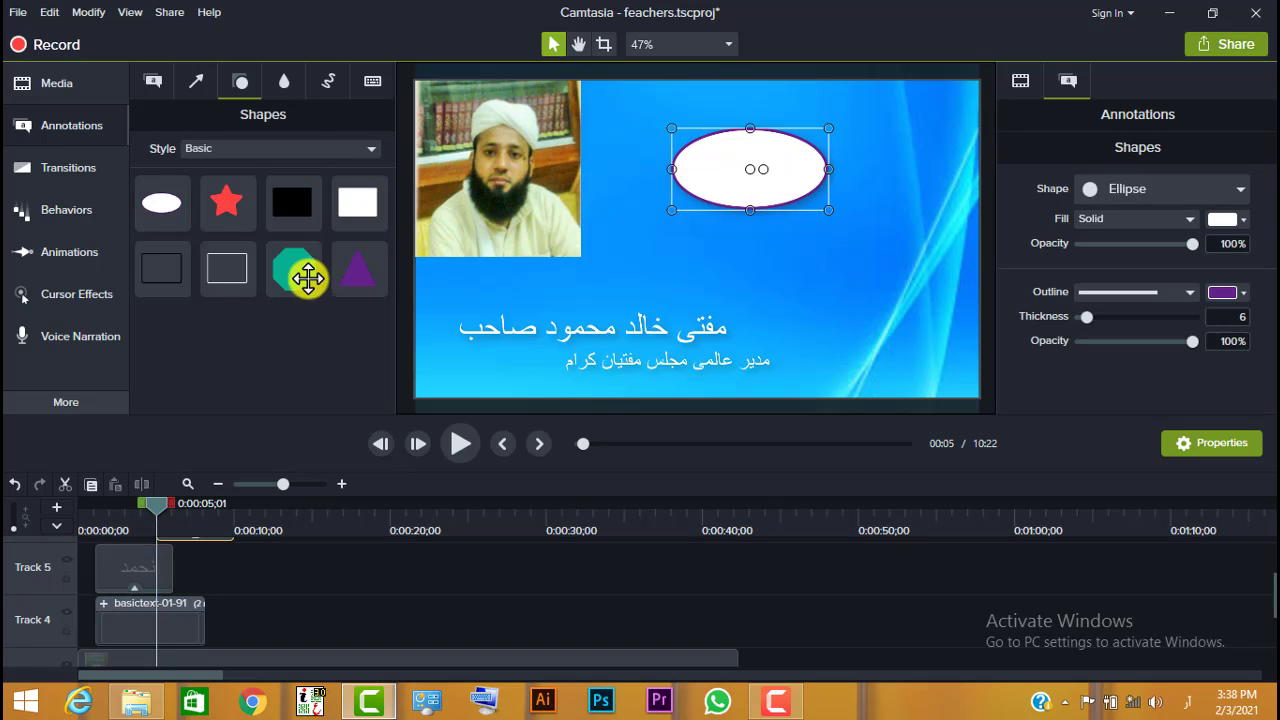
pyautogui.click(283, 88)
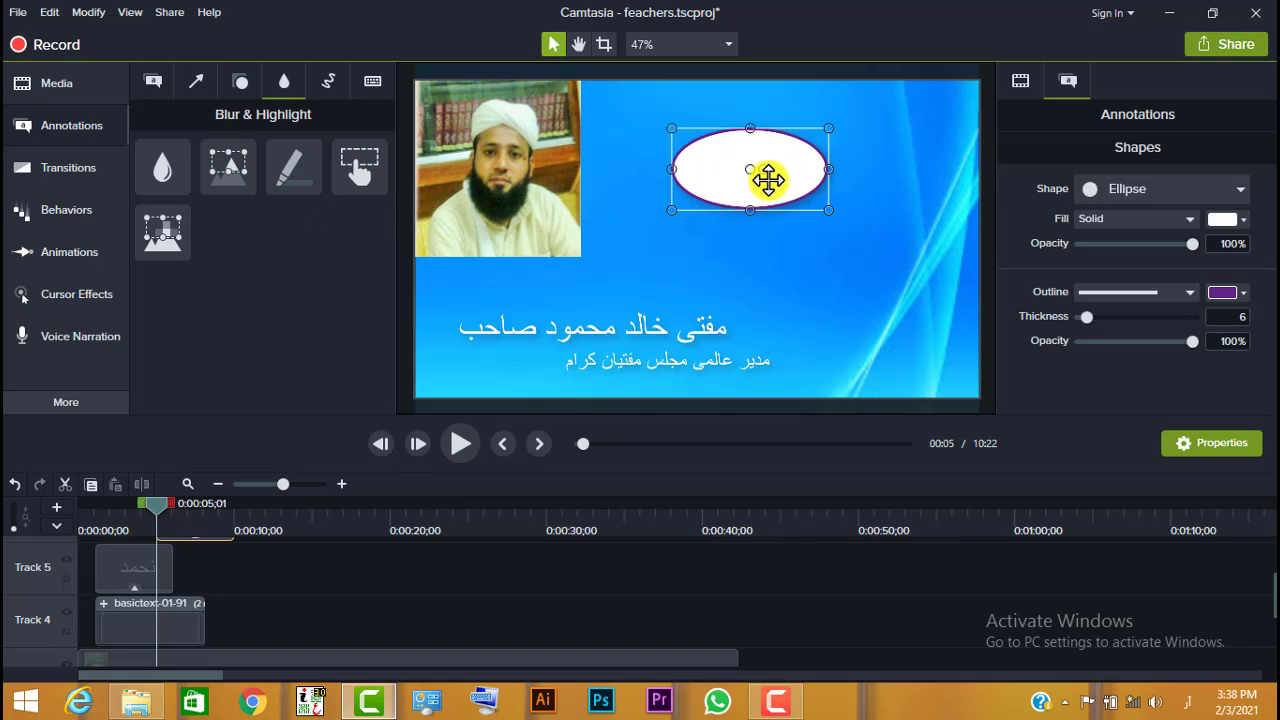
pyautogui.press('Delete')
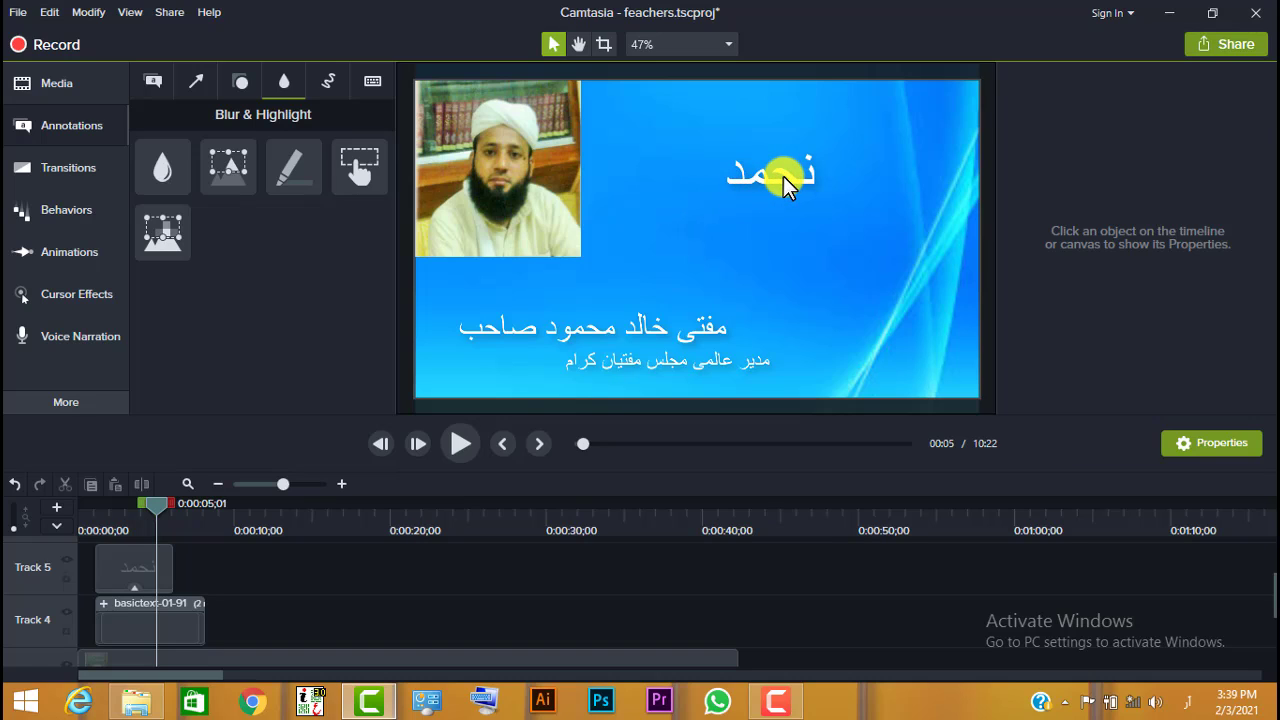
# - Cover the "نحمد" text with a blur annotation and delete the blur again
pyautogui.click(785, 180)
pyautogui.click(166, 162)
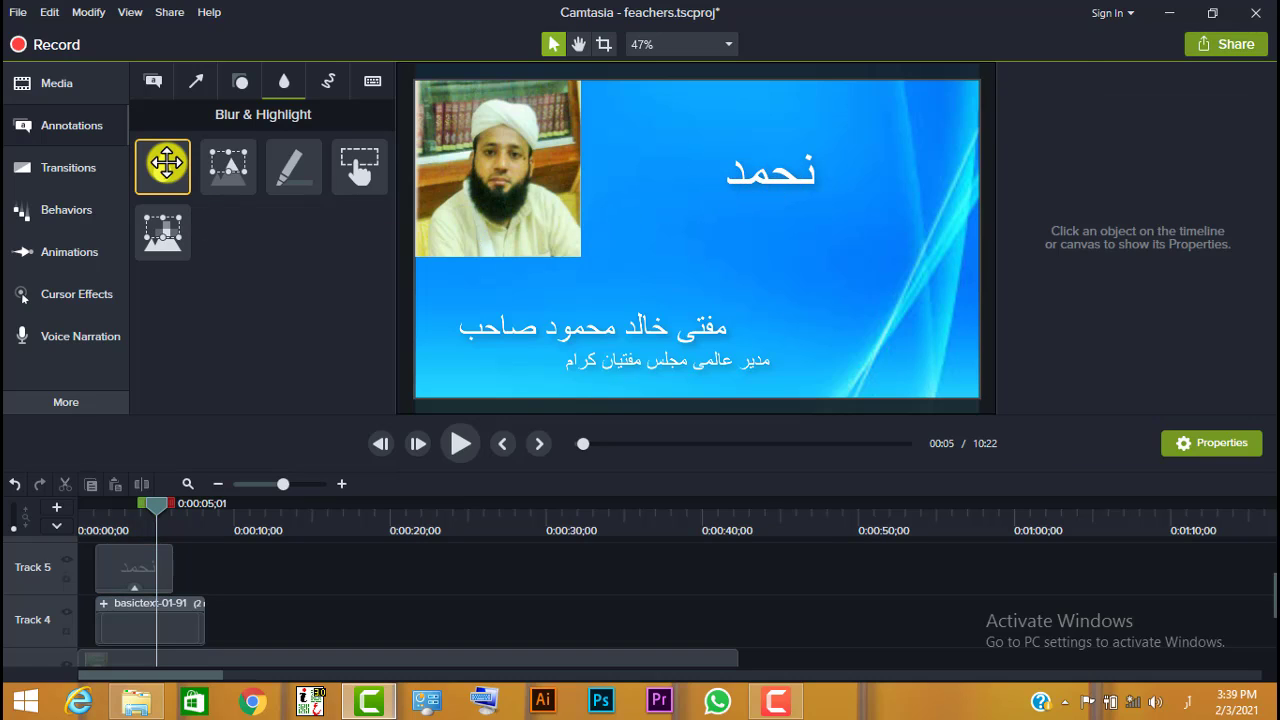
pyautogui.moveTo(166, 162); pyautogui.dragTo(634, 190)
pyautogui.moveTo(770, 183); pyautogui.dragTo(777, 176)
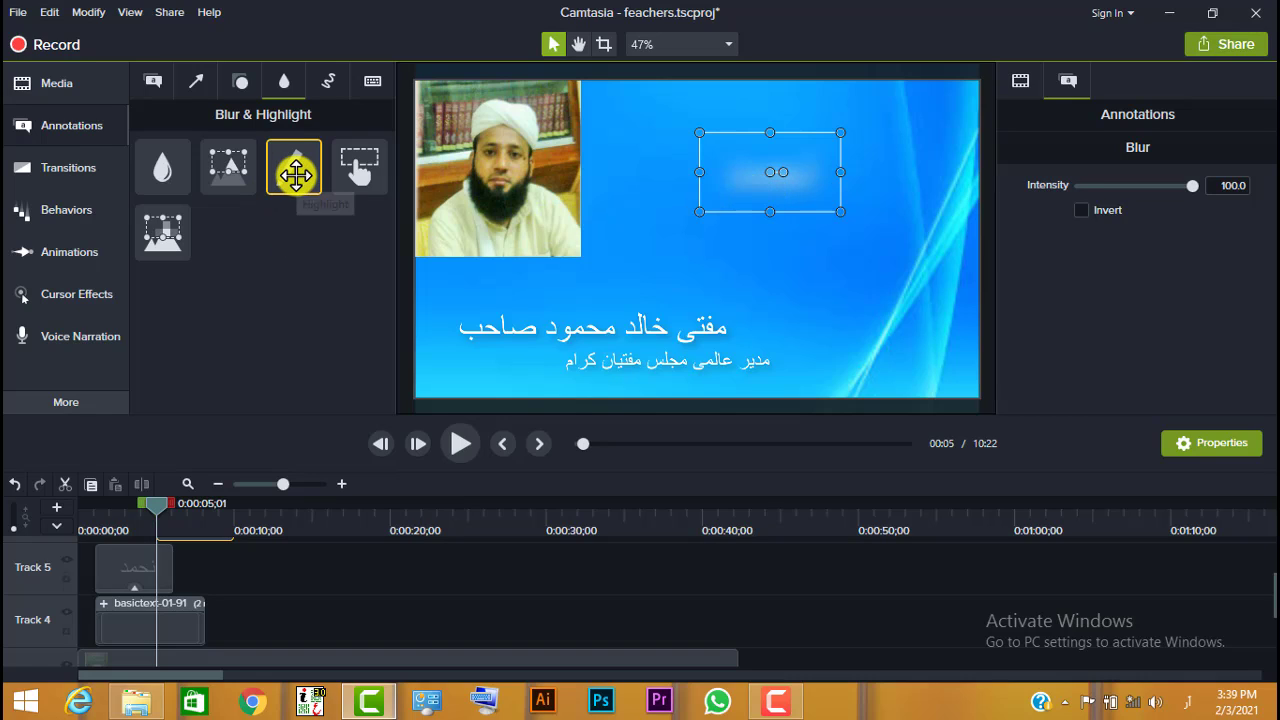
pyautogui.press('Delete')
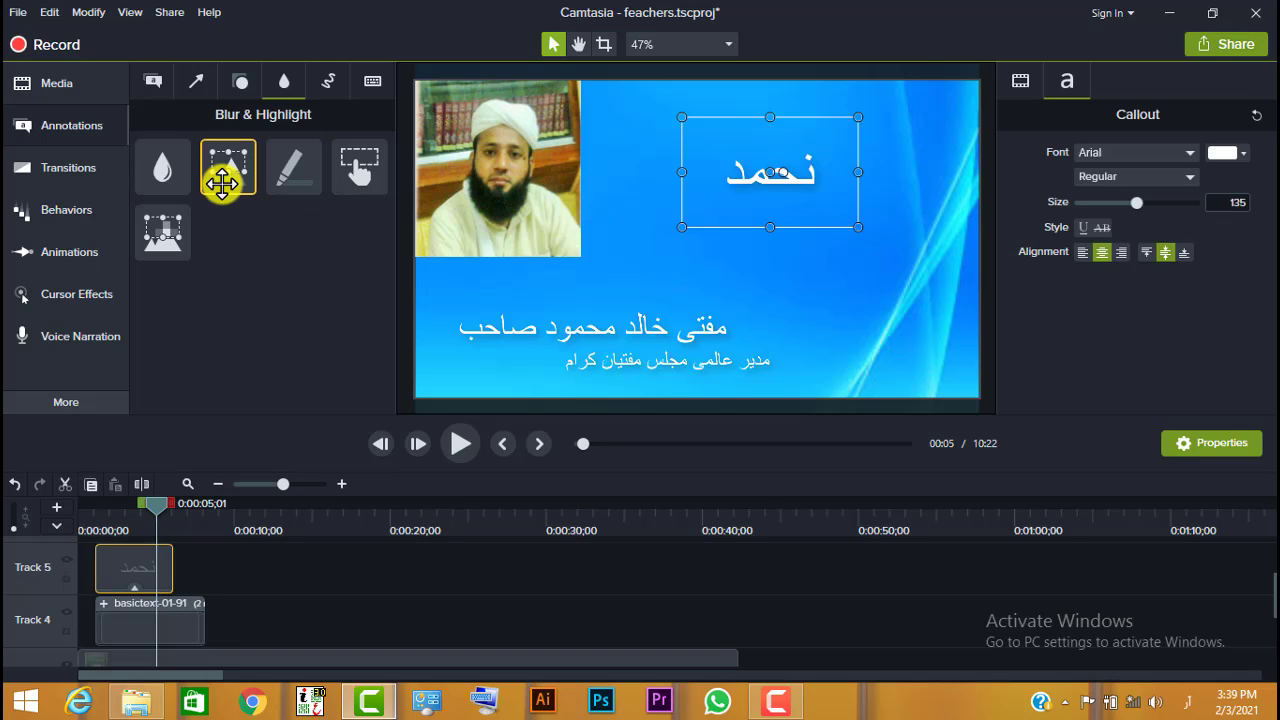
# - Place a spotlight annotation over the "نحمد" text callout
pyautogui.moveTo(229, 177); pyautogui.dragTo(766, 182)
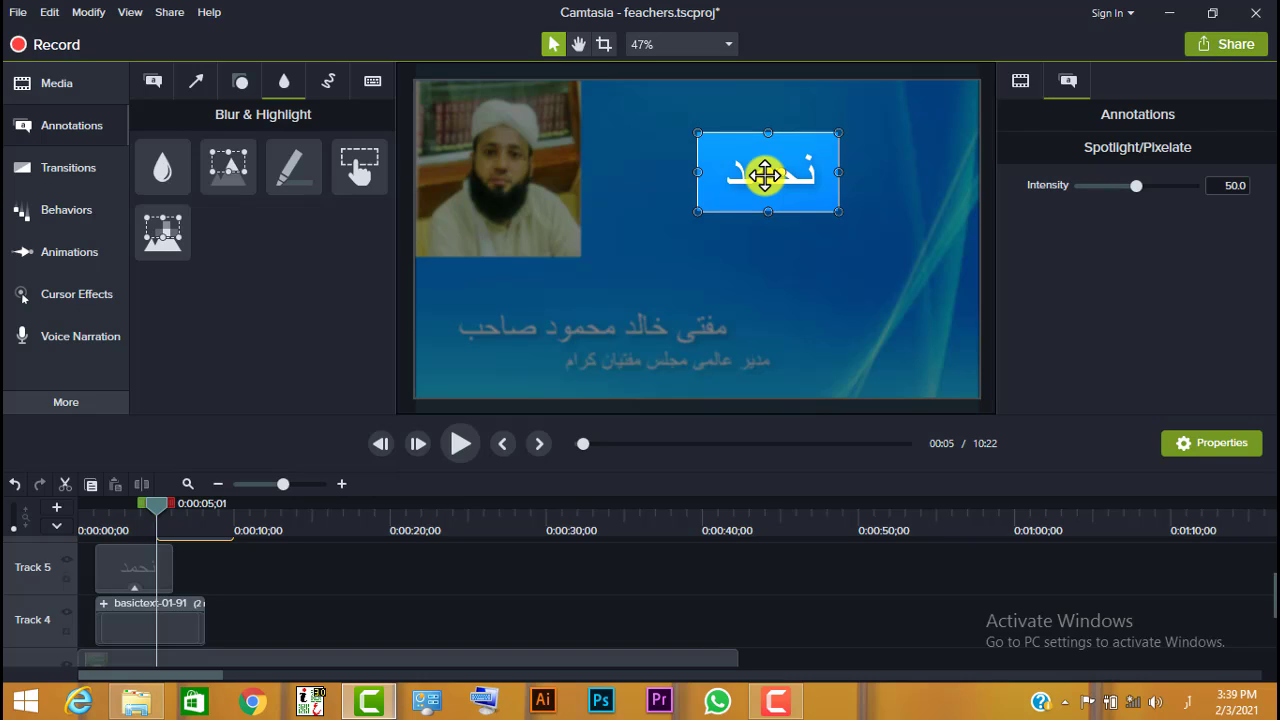
# - Remove the spotlight, cover the "نحمد" text with a highlight annotation and delete the highlight again
pyautogui.press('Escape')
pyautogui.moveTo(291, 166)
pyautogui.mouseDown()
pyautogui.moveTo(783, 170)
pyautogui.moveTo(728, 186)
pyautogui.mouseUp()
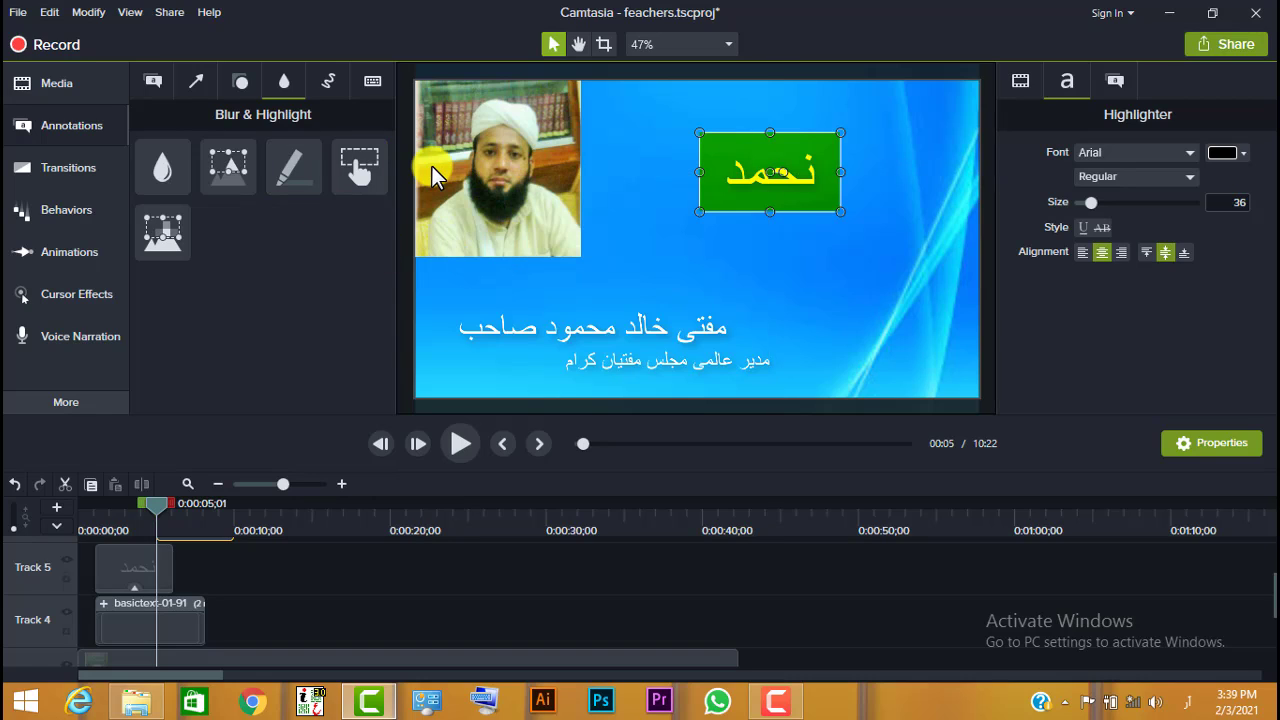
pyautogui.press('Delete')
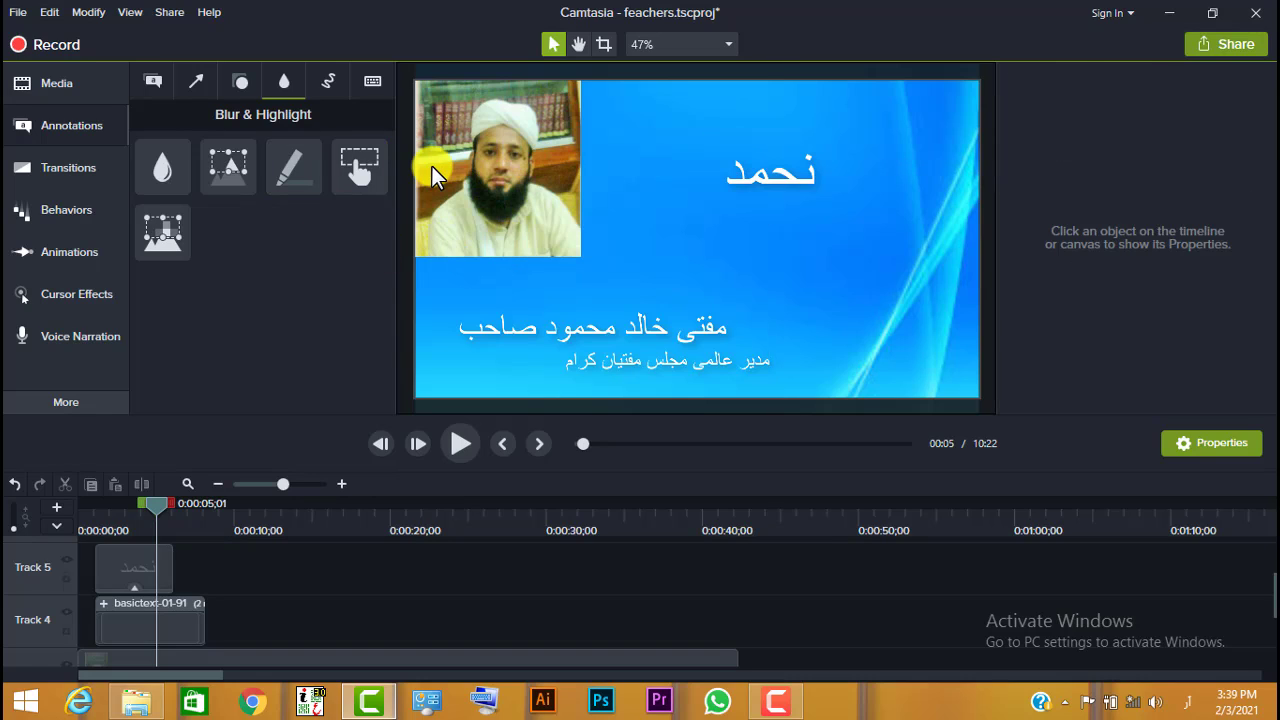
# - Place a red sketch motion arrow between the photo and the "نحمد" text, pointing at the text
pyautogui.click(328, 84)
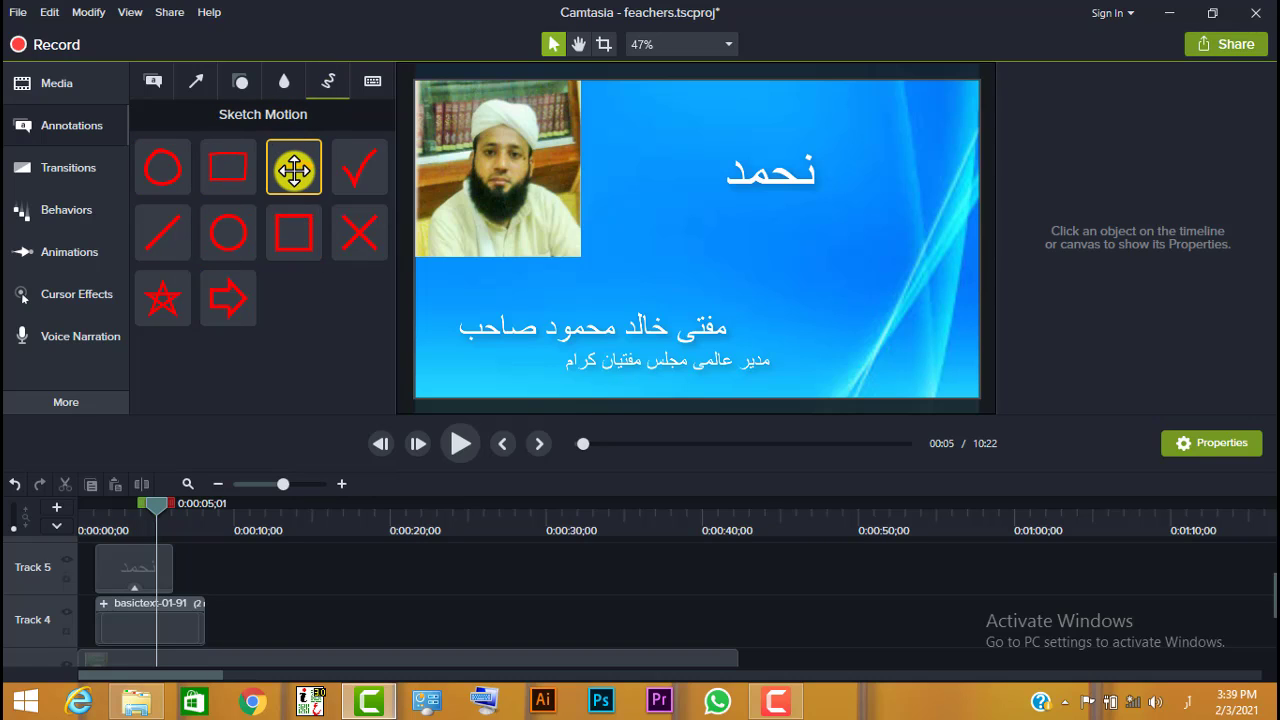
pyautogui.moveTo(294, 171)
pyautogui.mouseDown()
pyautogui.moveTo(414, 186)
pyautogui.moveTo(655, 184)
pyautogui.mouseUp()
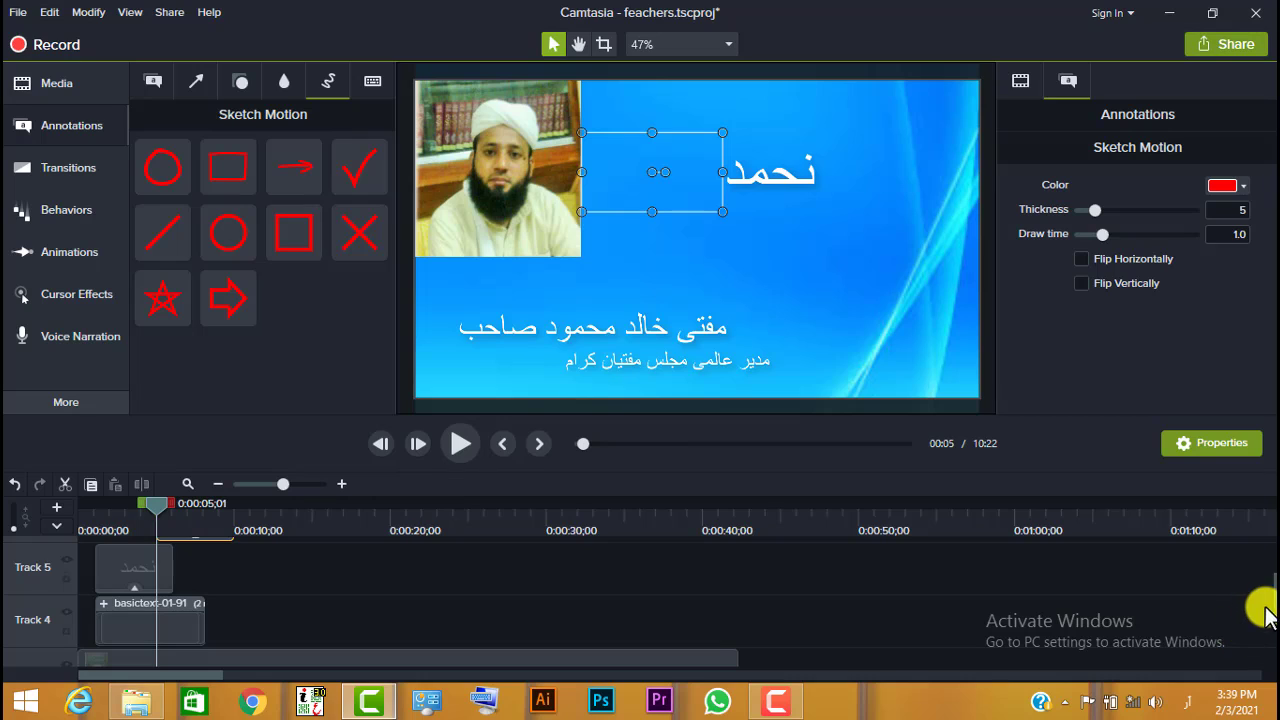
# - Set the sketch arrow's thickness to 6 and draw time to 1.3, and move its clip to the start of Track 6
pyautogui.moveTo(1275, 599); pyautogui.dragTo(1258, 587)
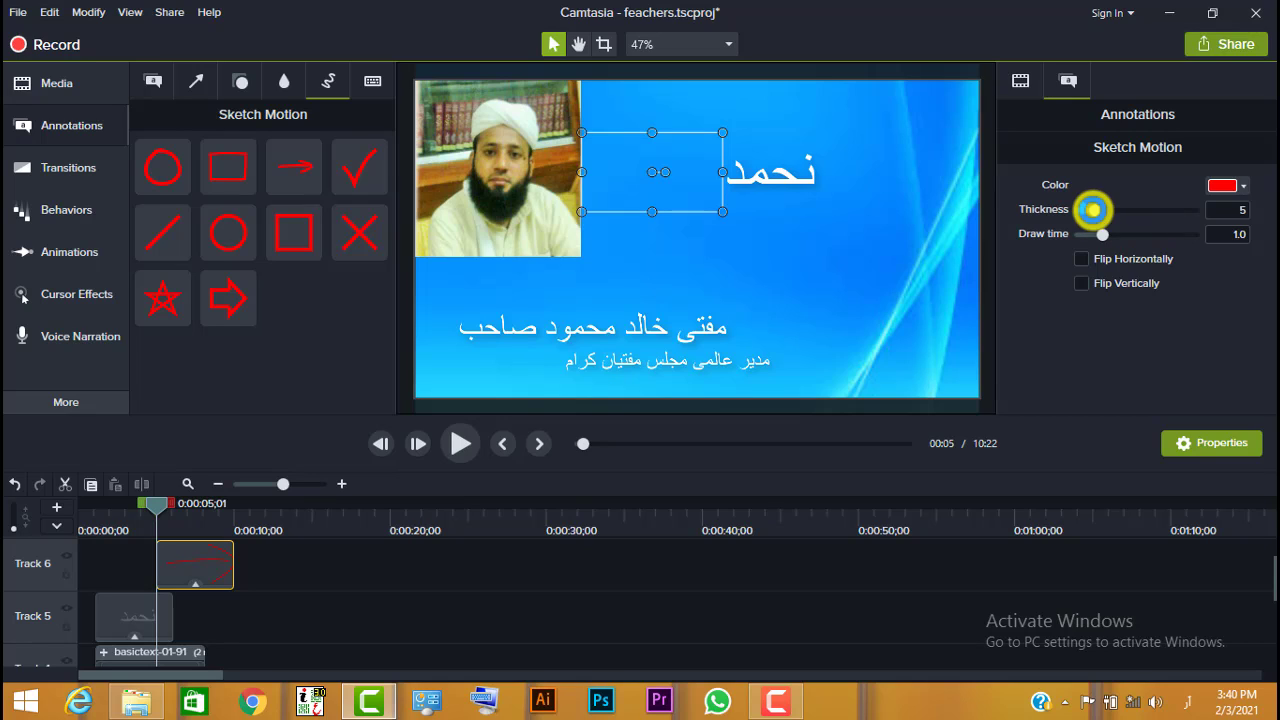
pyautogui.moveTo(1093, 209); pyautogui.dragTo(1109, 236)
pyautogui.moveTo(181, 551); pyautogui.dragTo(68, 554)
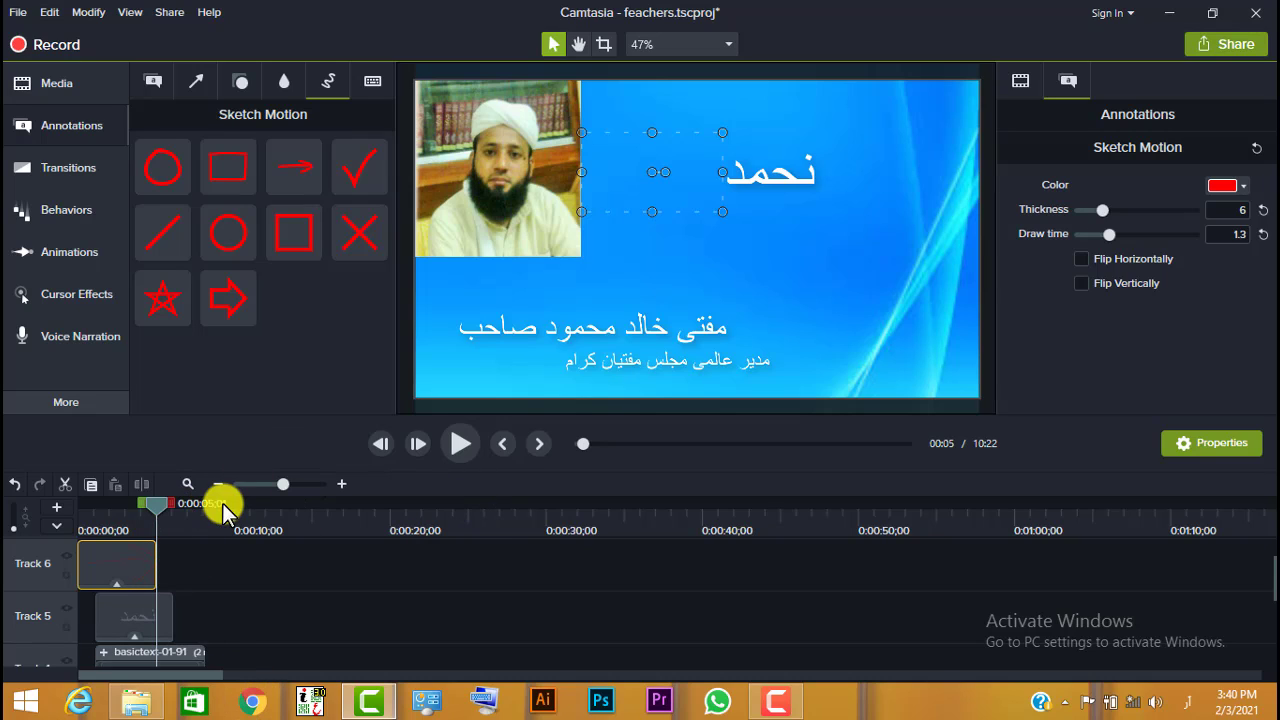
# - Play the video from the beginning to preview the sketch arrow's drawing animation and pause at 4 seconds
pyautogui.click(580, 445)
pyautogui.click(467, 444)
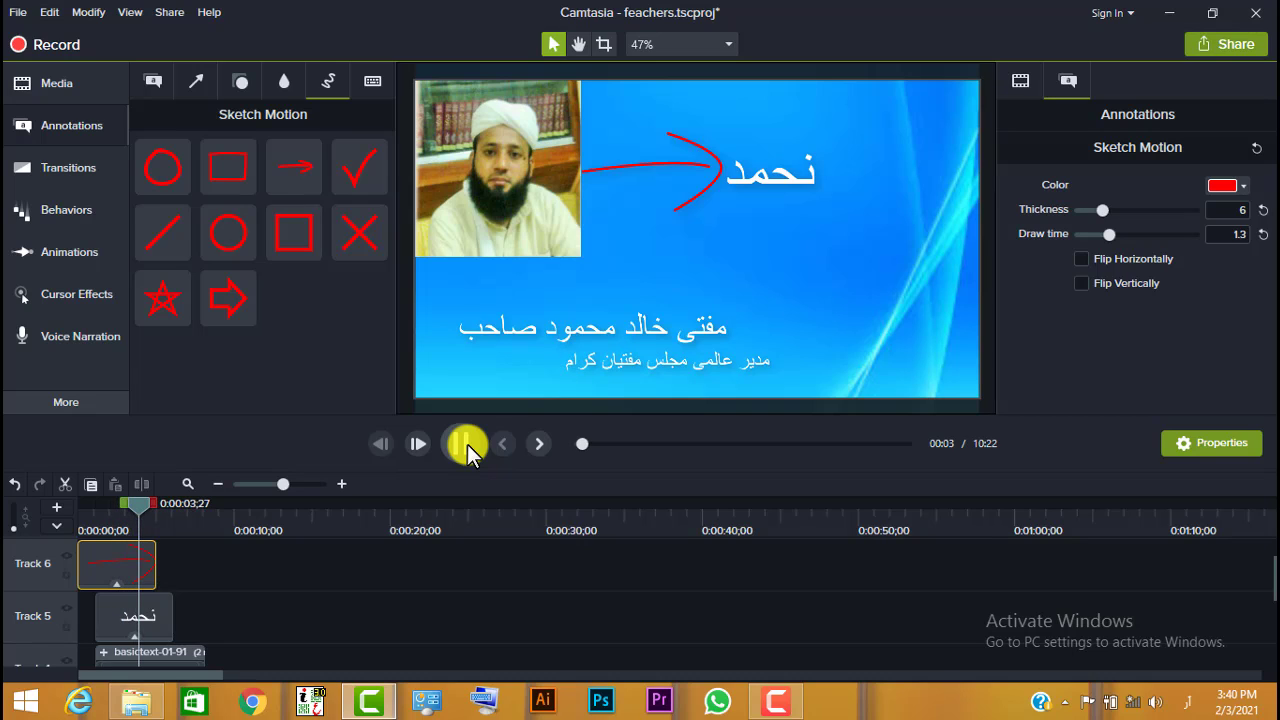
pyautogui.click(467, 444)
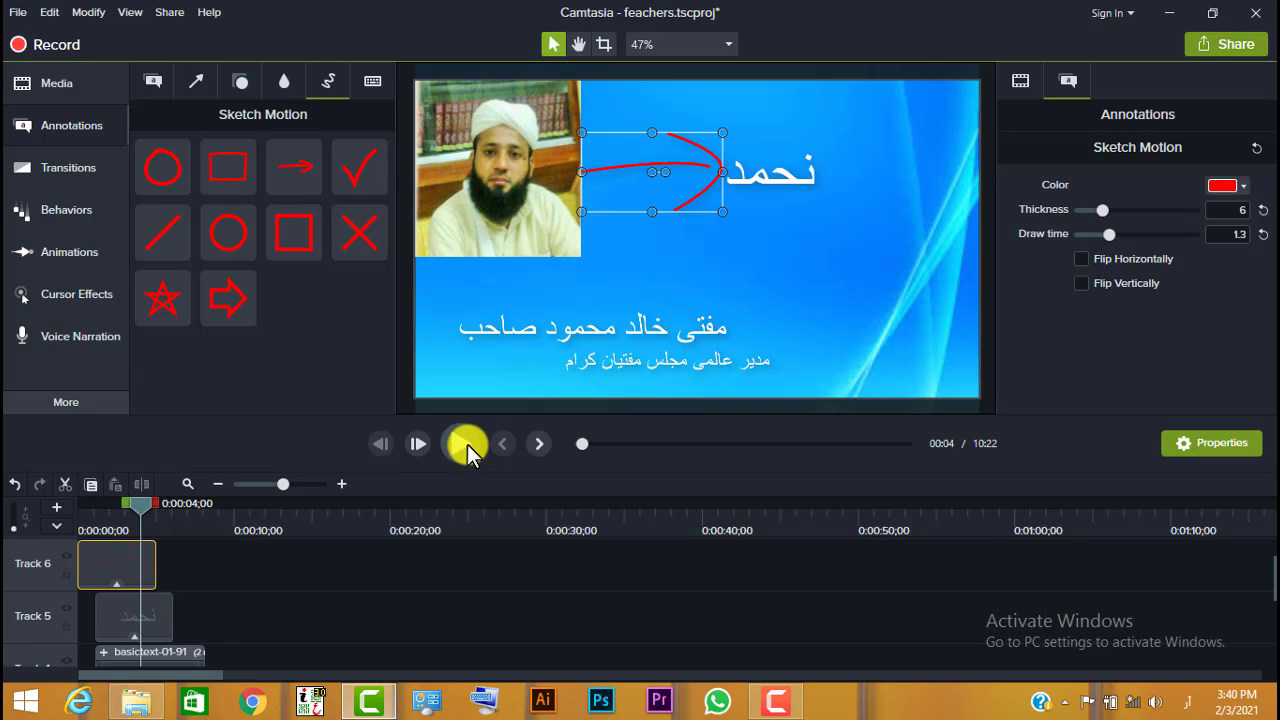
# - Place a Traditional style Ctrl+A keystroke callout just below the "نحمد" text
pyautogui.click(372, 81)
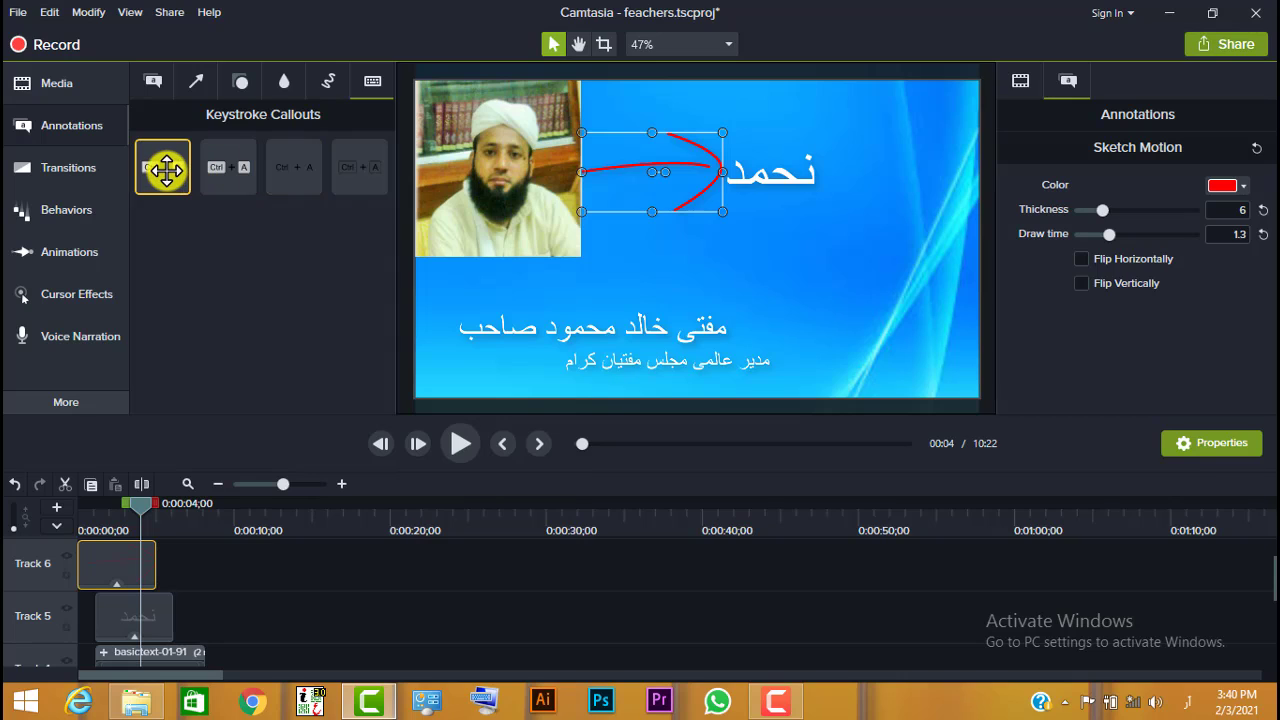
pyautogui.moveTo(165, 170); pyautogui.dragTo(764, 250)
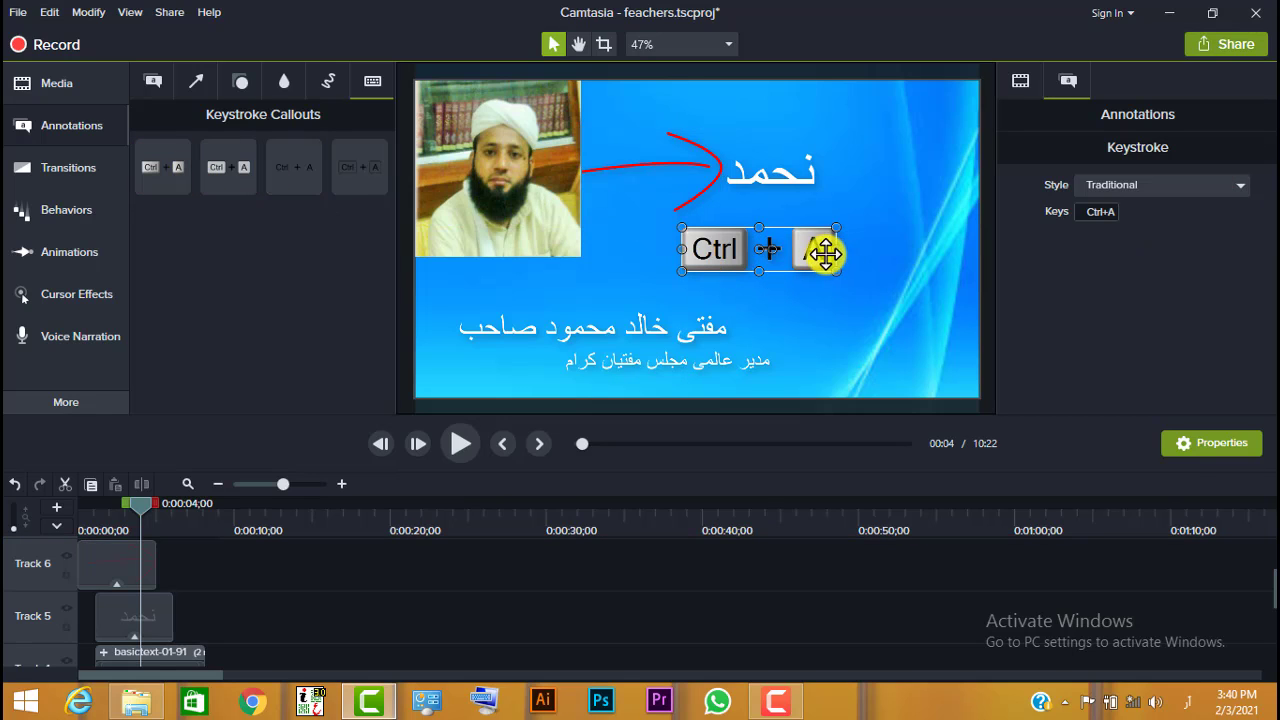